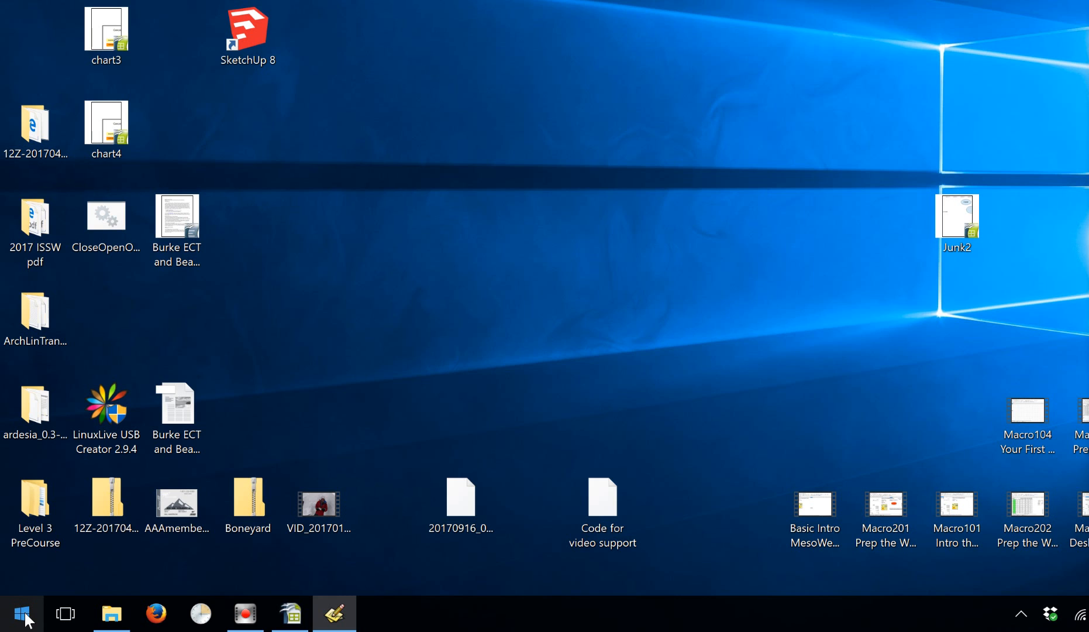
- Find and open Task Scheduler, and minimize its window
{"action": "left_click", "coordinate": [22, 614]}
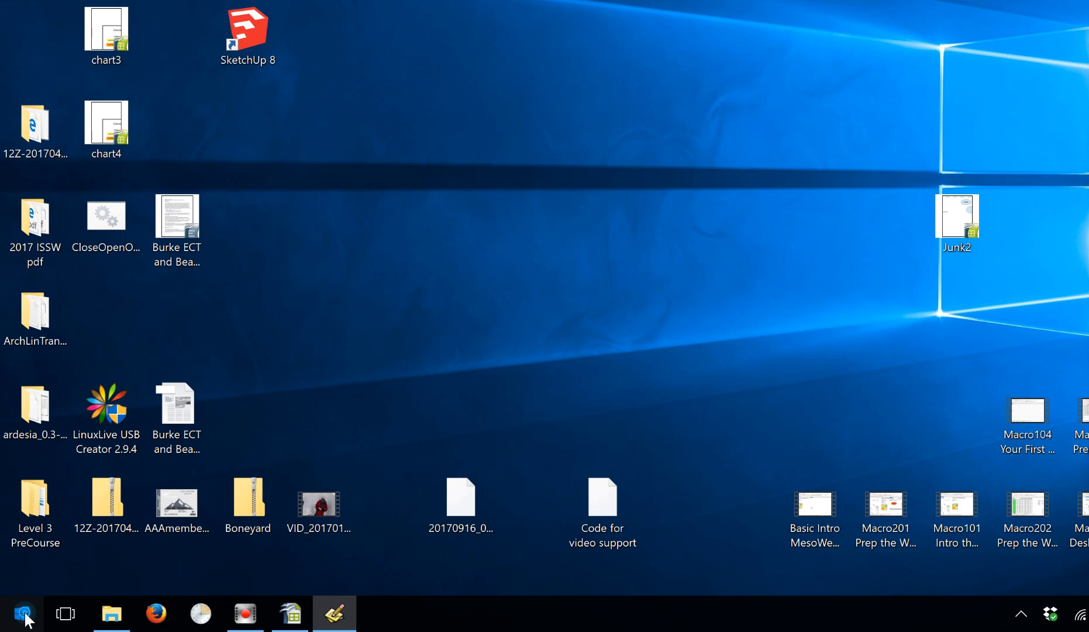
{"action": "type", "text": "tas"}
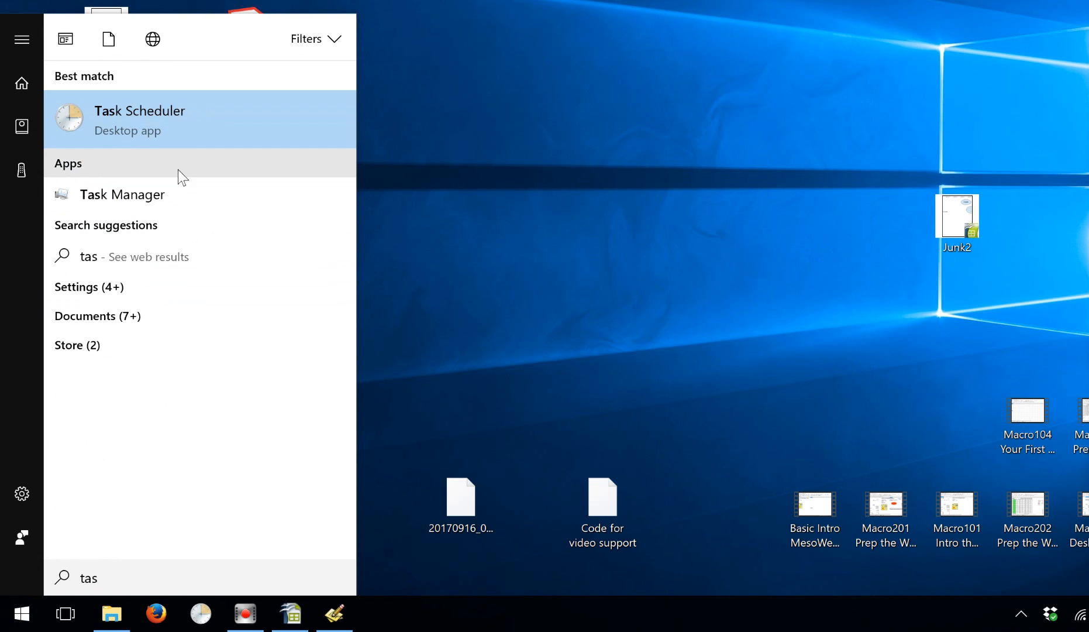
{"action": "left_click", "coordinate": [146, 113]}
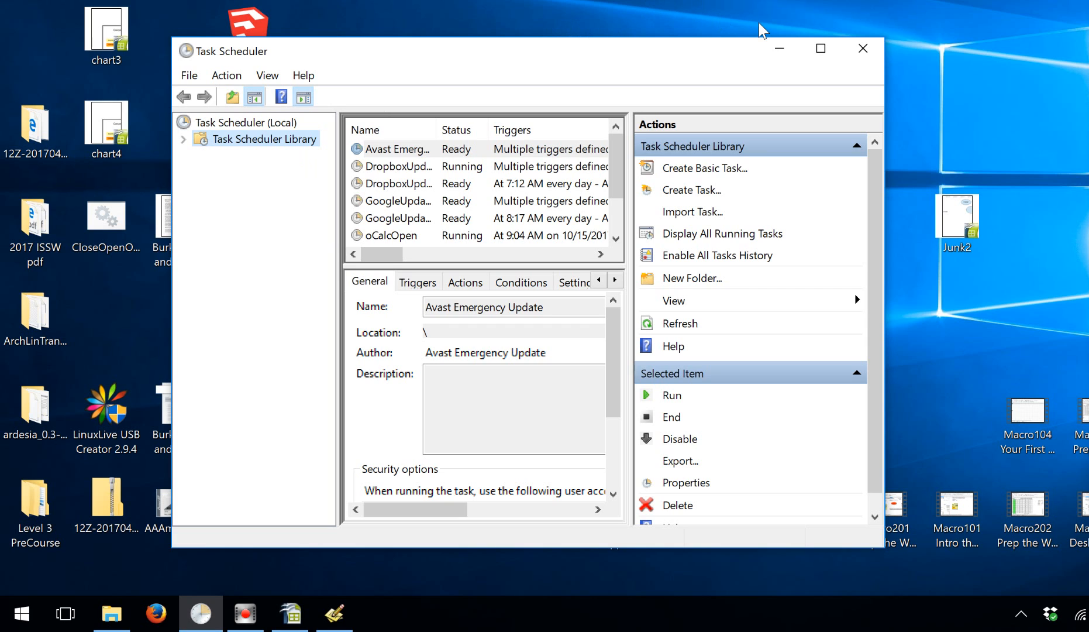
{"action": "left_click", "coordinate": [778, 47]}
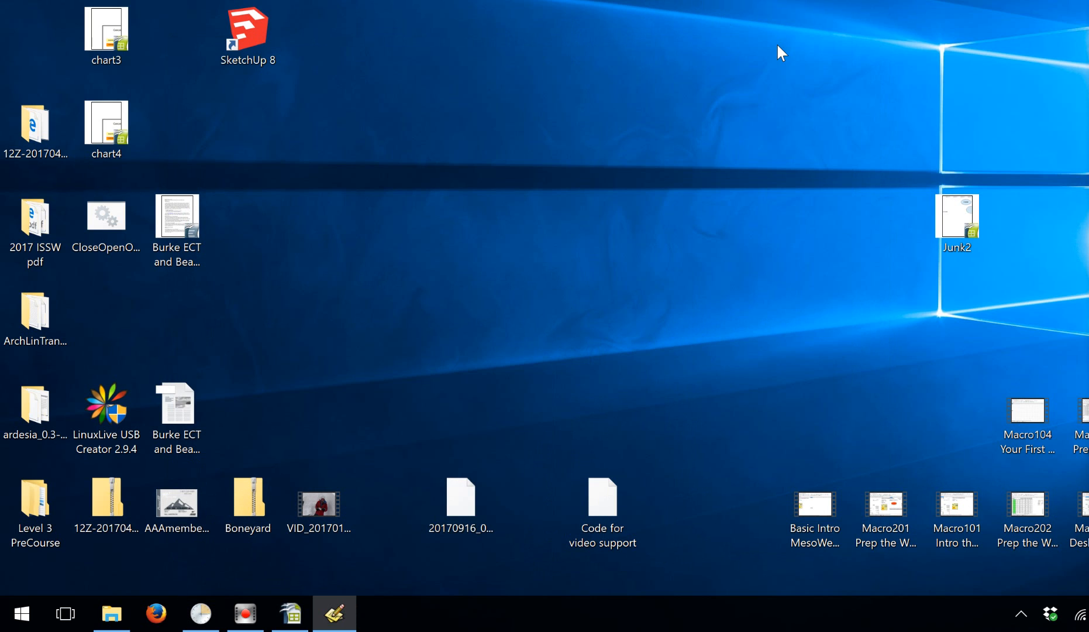
- Open Notepad with a blank document and move its window fully into view
{"action": "left_click", "coordinate": [22, 613]}
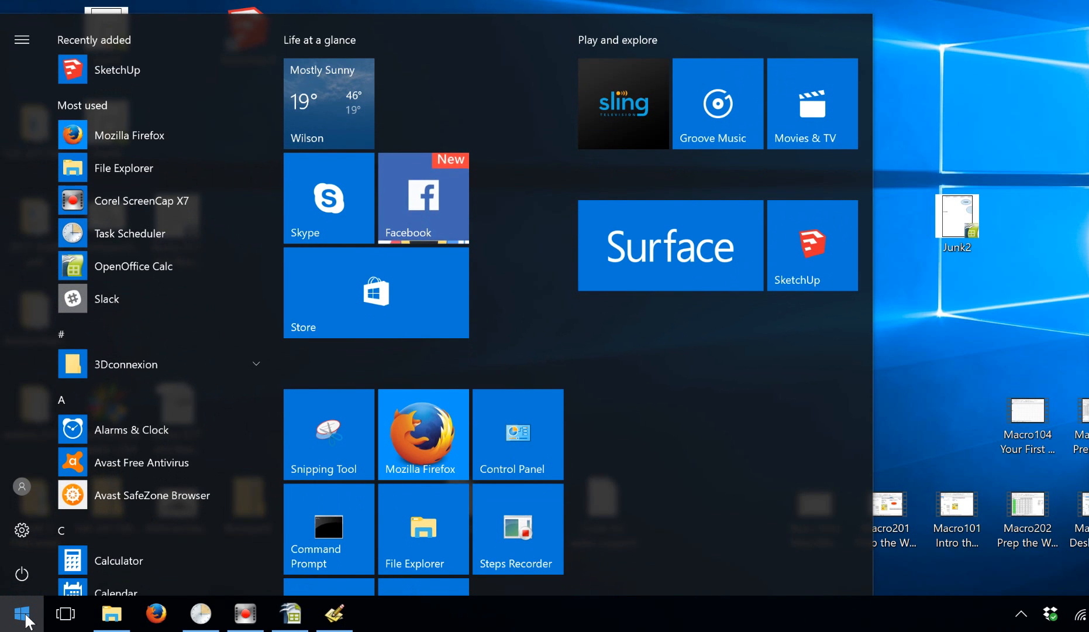
{"action": "type", "text": "not"}
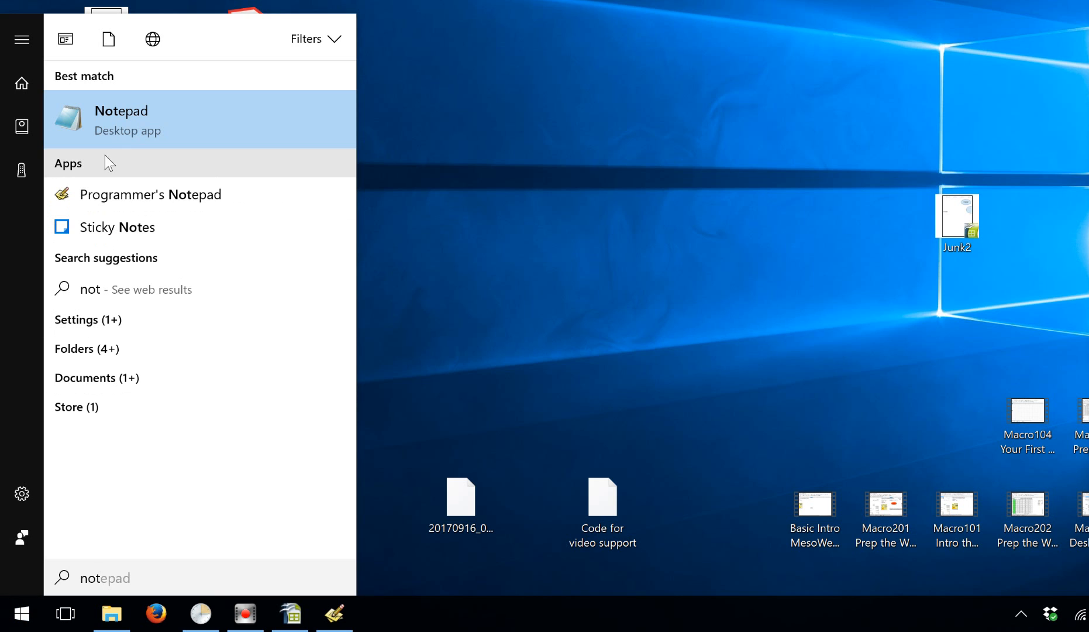
{"action": "left_click", "coordinate": [112, 117]}
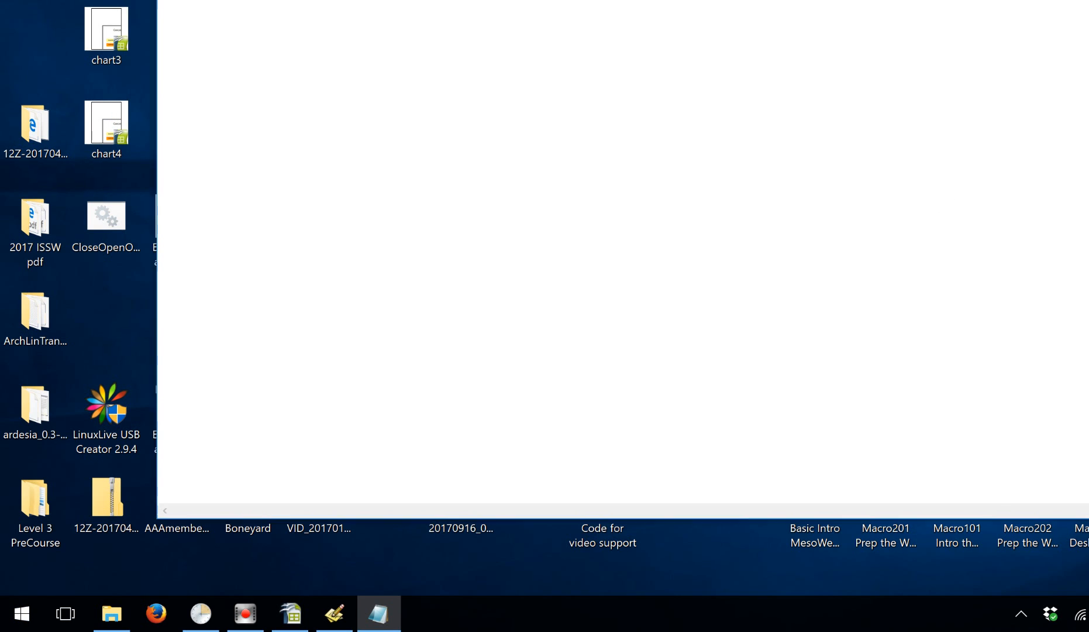
{"action": "left_click_drag", "start_coordinate": [309, 22], "coordinate": [292, 16]}
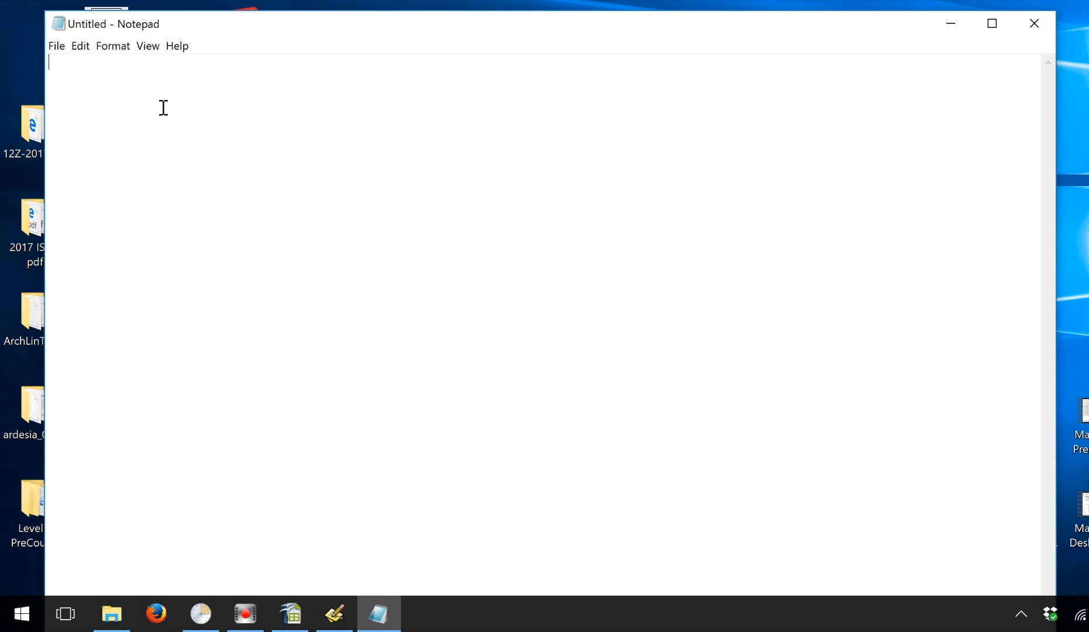
- Write two command lines in the blank document: taskkill /im "soffice.exe" and taskkill /im "soffice.bin"
{"action": "type", "text": "taskkill /im \"so"}
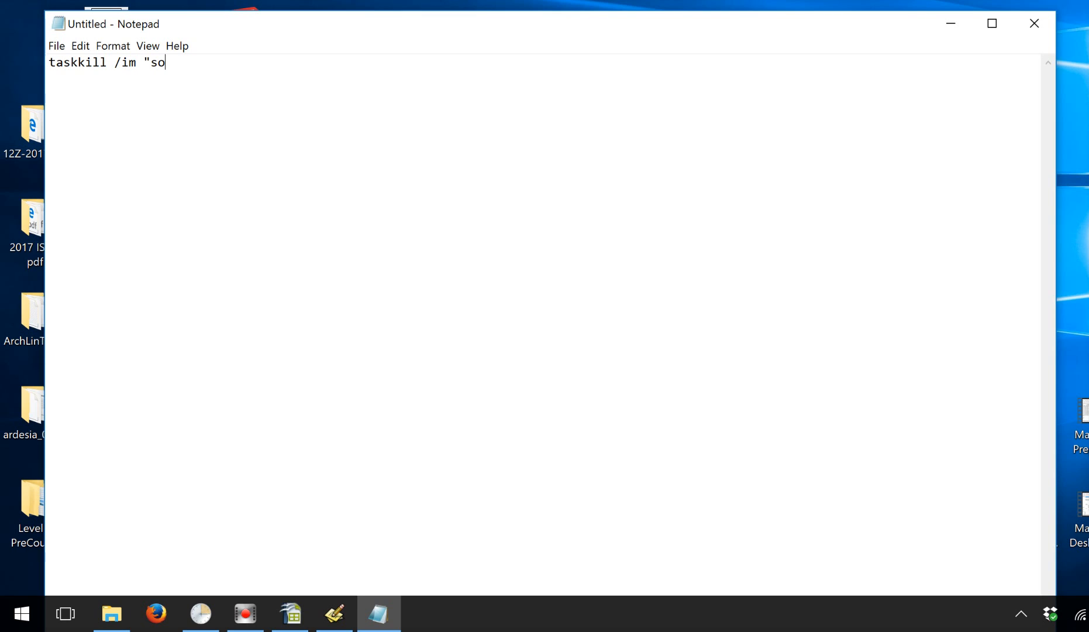
{"action": "type", "text": "ffice.exe\""}
{"action": "key", "text": "Return"}
{"action": "type", "text": "taskkill "}
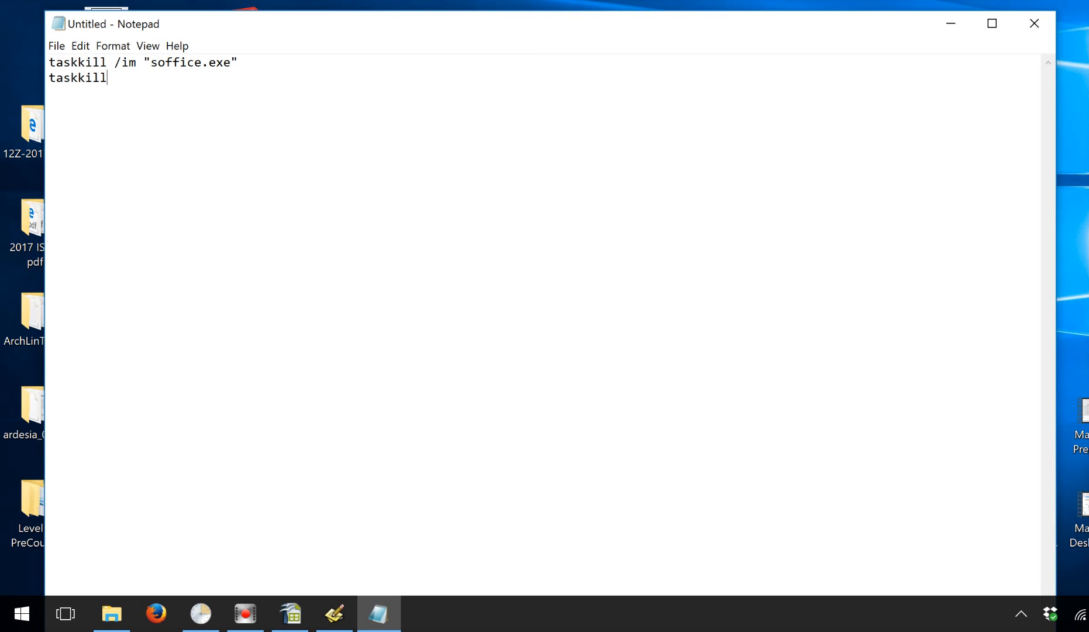
{"action": "type", "text": "/im \"soffice.bin"}
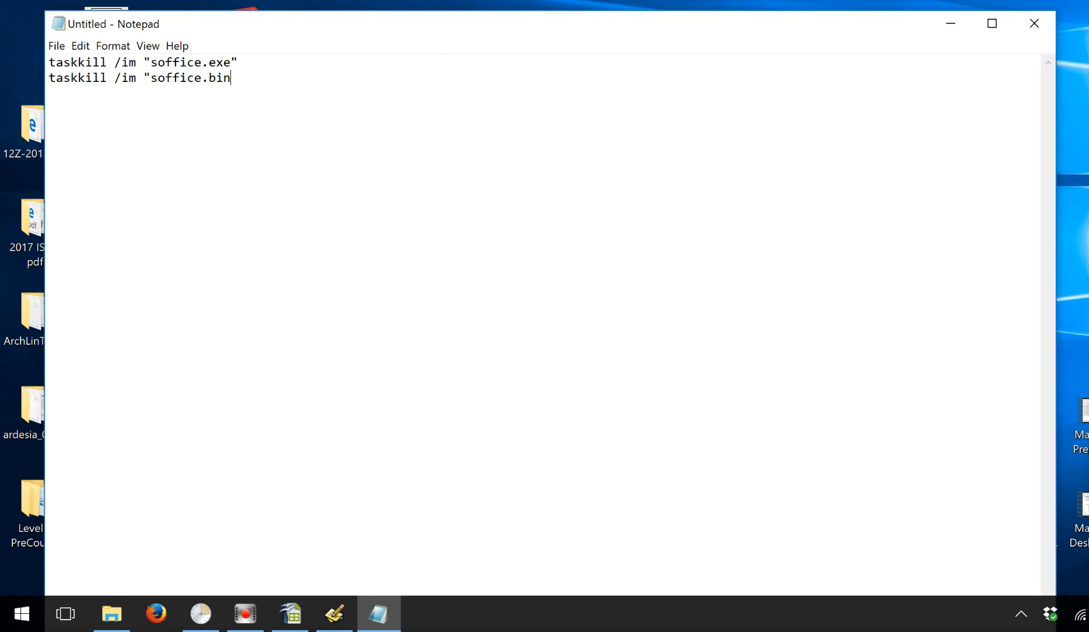
{"action": "type", "text": "\""}
- Save the script to the Desktop as CloseCalc.bat and close Notepad
{"action": "left_click", "coordinate": [56, 46]}
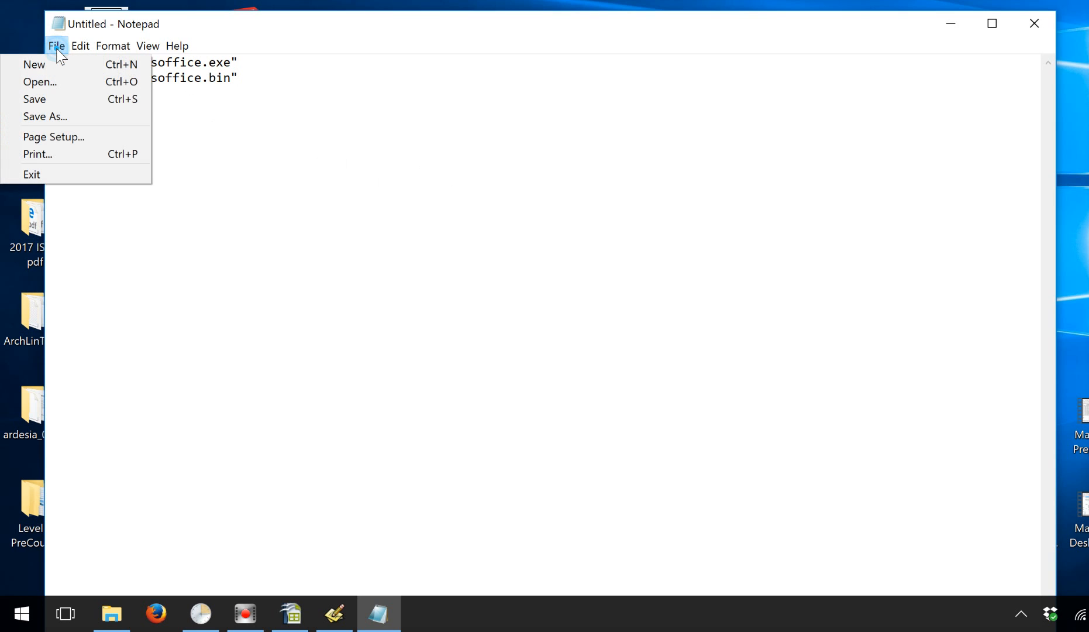
{"action": "left_click", "coordinate": [54, 117]}
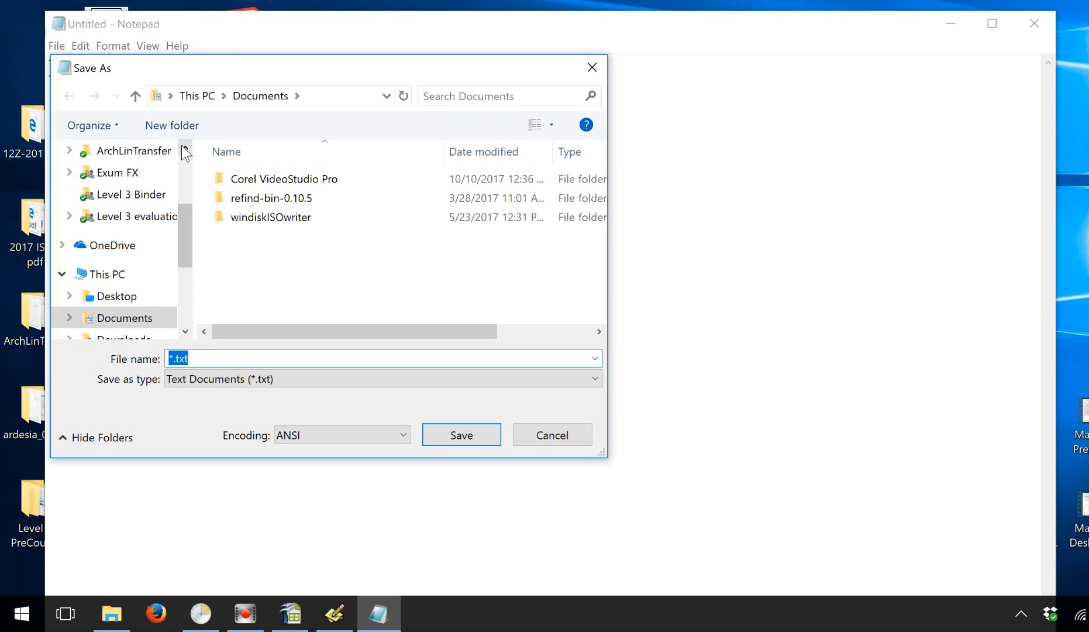
{"action": "left_click", "coordinate": [117, 296]}
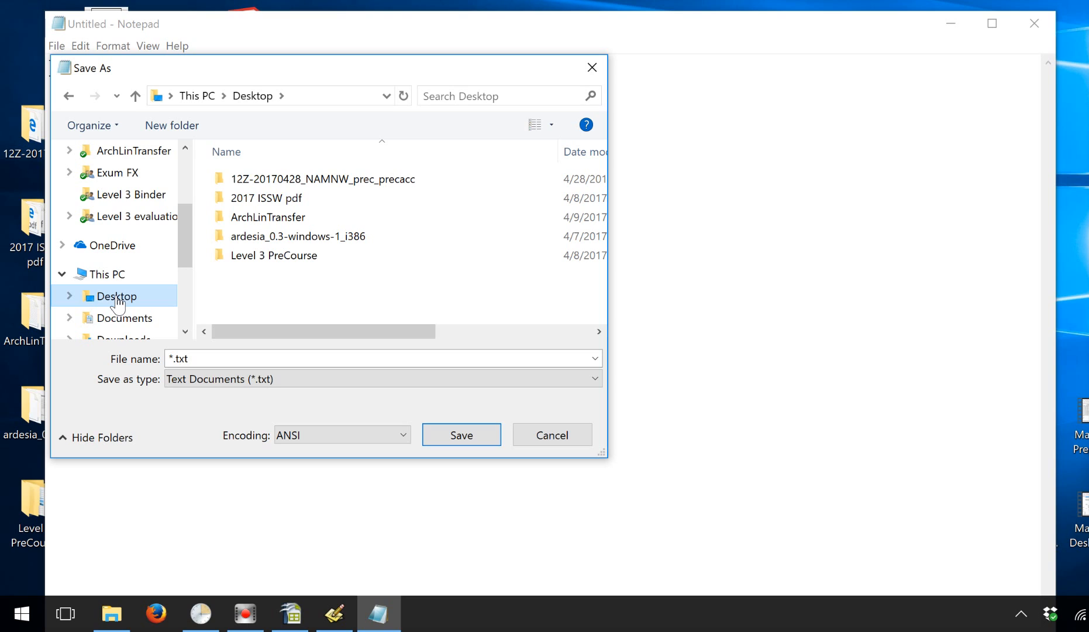
{"action": "left_click", "coordinate": [202, 358]}
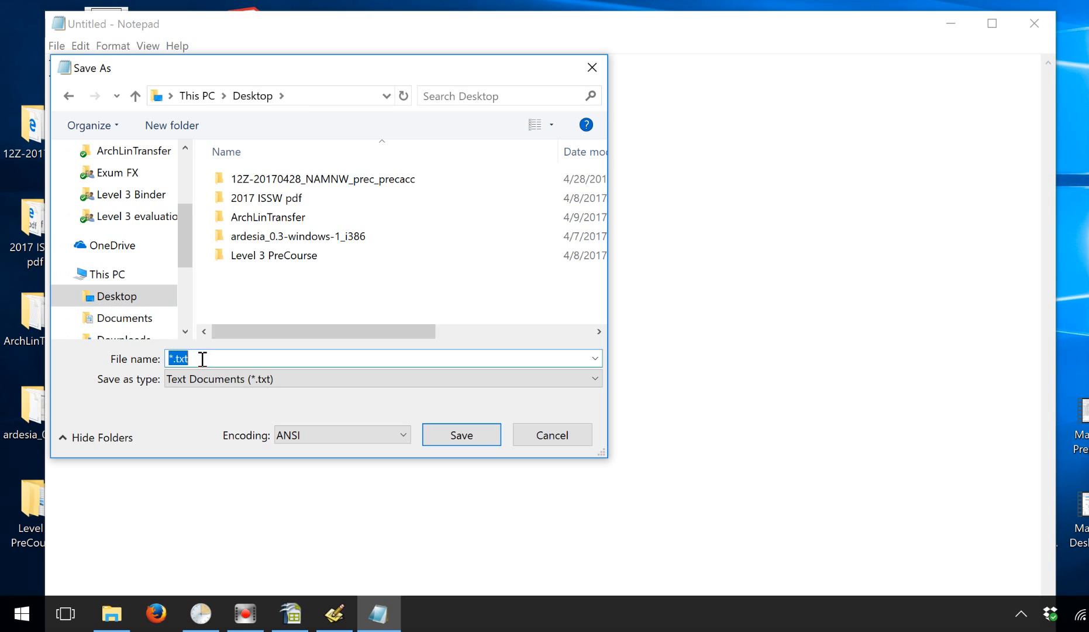
{"action": "type", "text": "CloseCalc.bat"}
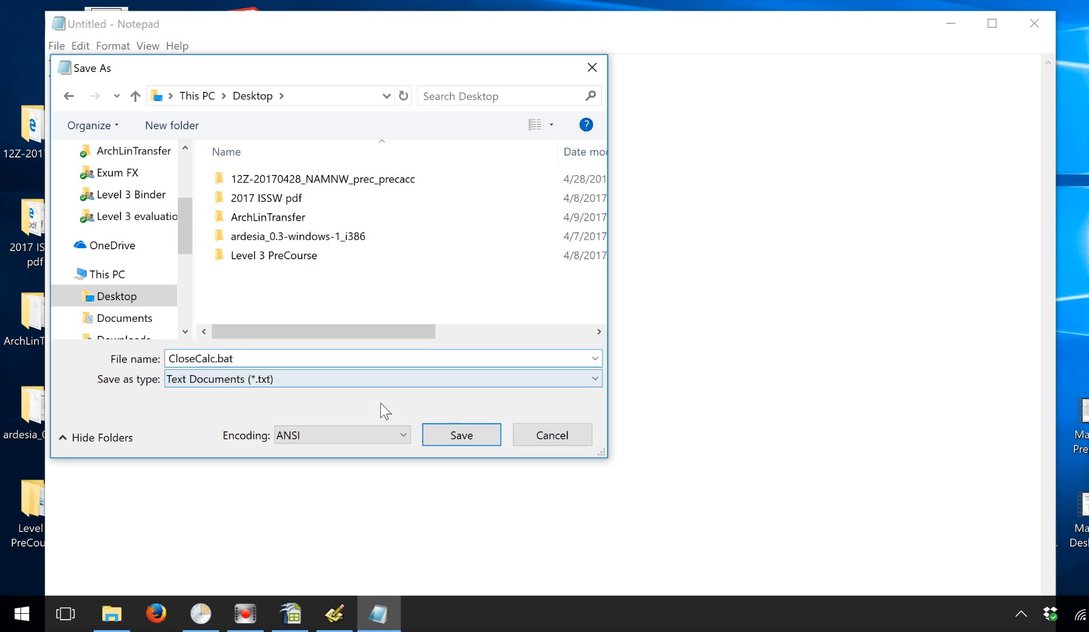
{"action": "left_click", "coordinate": [478, 434]}
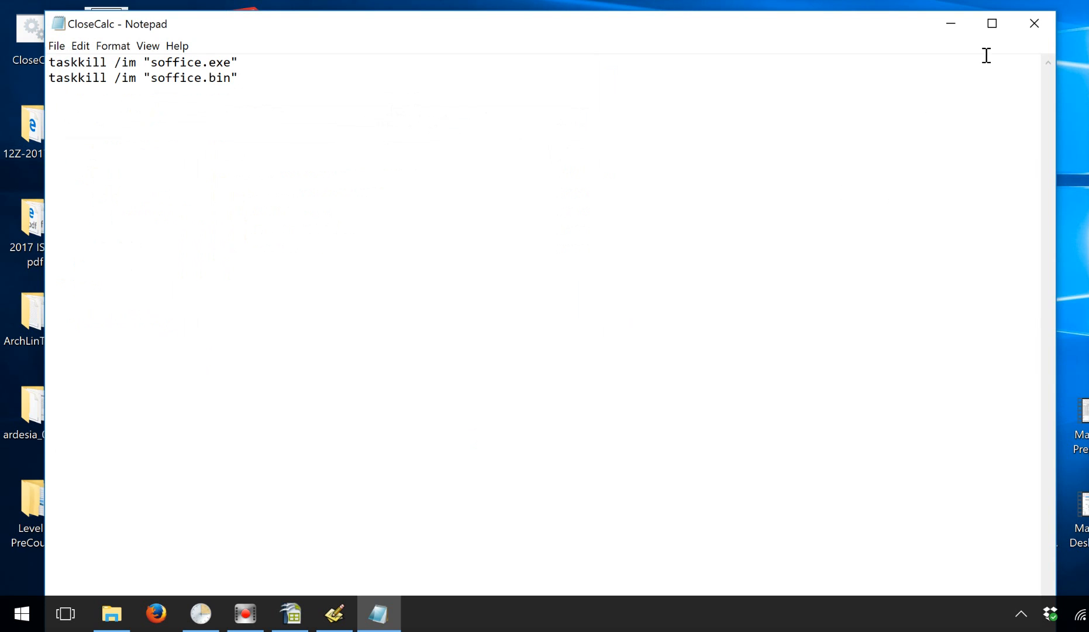
{"action": "left_click", "coordinate": [1033, 22]}
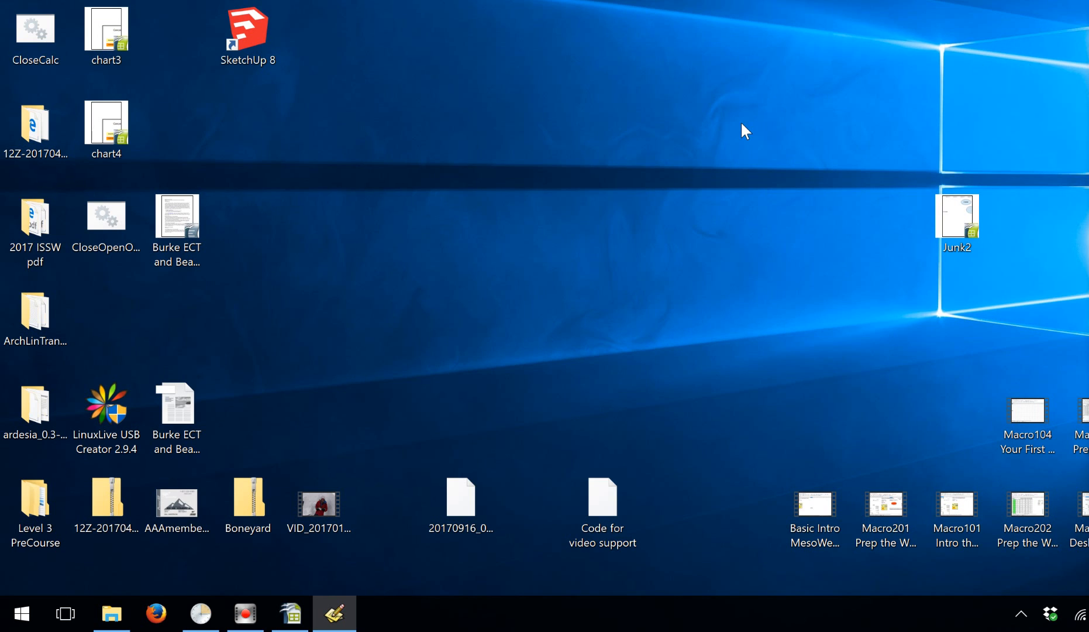
- Switch to Task Scheduler and start a new task named oCalcClose that runs with highest privileges
{"action": "left_click", "coordinate": [202, 613]}
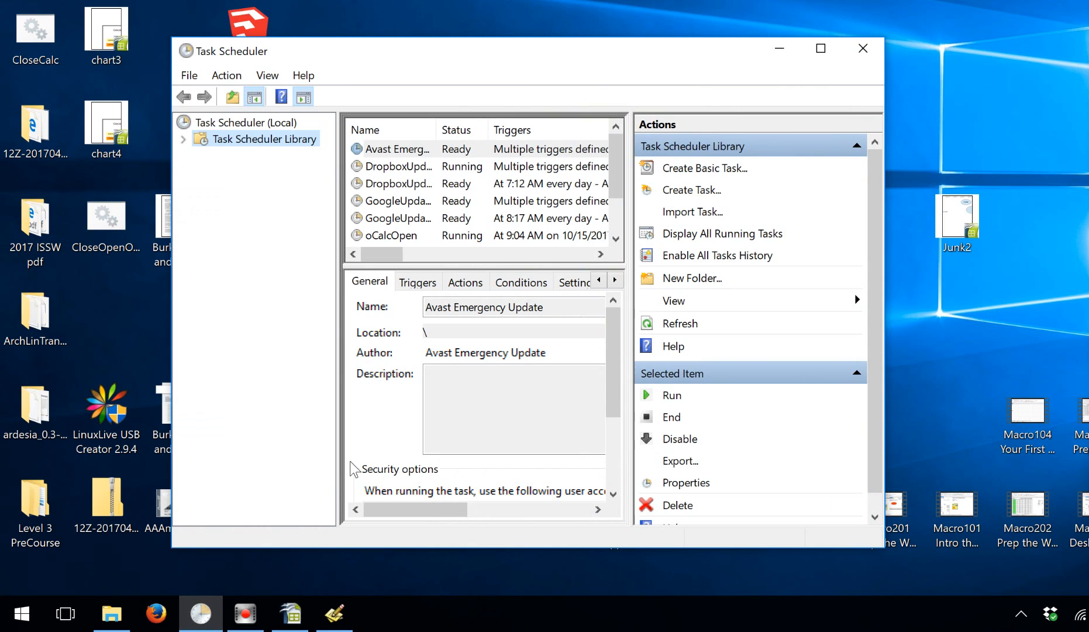
{"action": "left_click", "coordinate": [678, 192]}
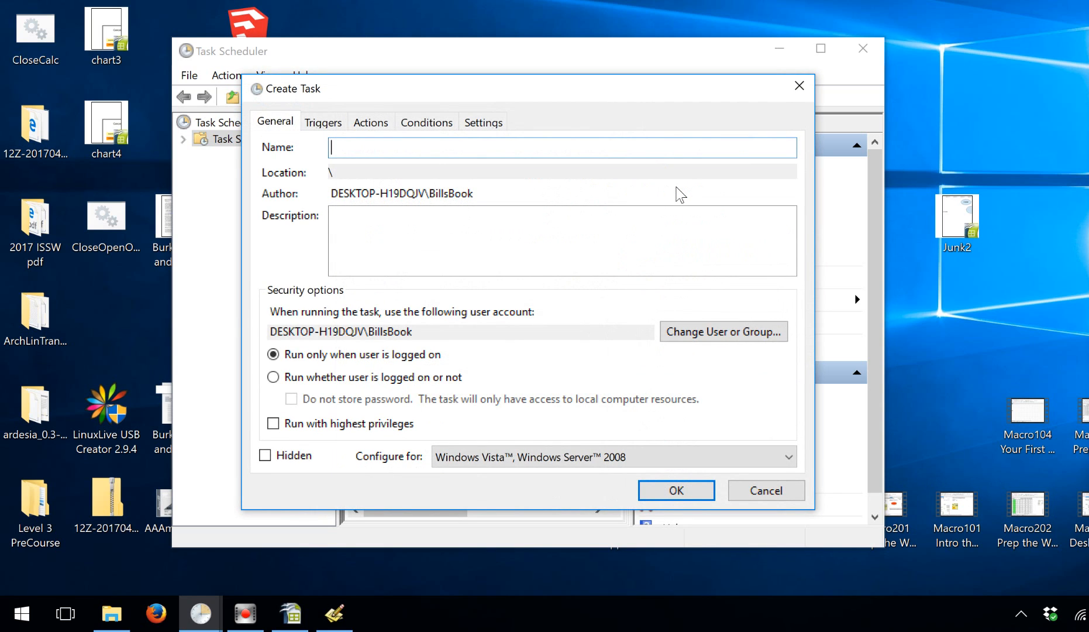
{"action": "type", "text": "OClo"}
{"action": "key", "text": "BackSpace"}
{"action": "key", "text": "BackSpace"}
{"action": "key", "text": "BackSpace"}
{"action": "key", "text": "BackSpace"}
{"action": "type", "text": "oCalcClose"}
{"action": "left_click", "coordinate": [271, 424]}
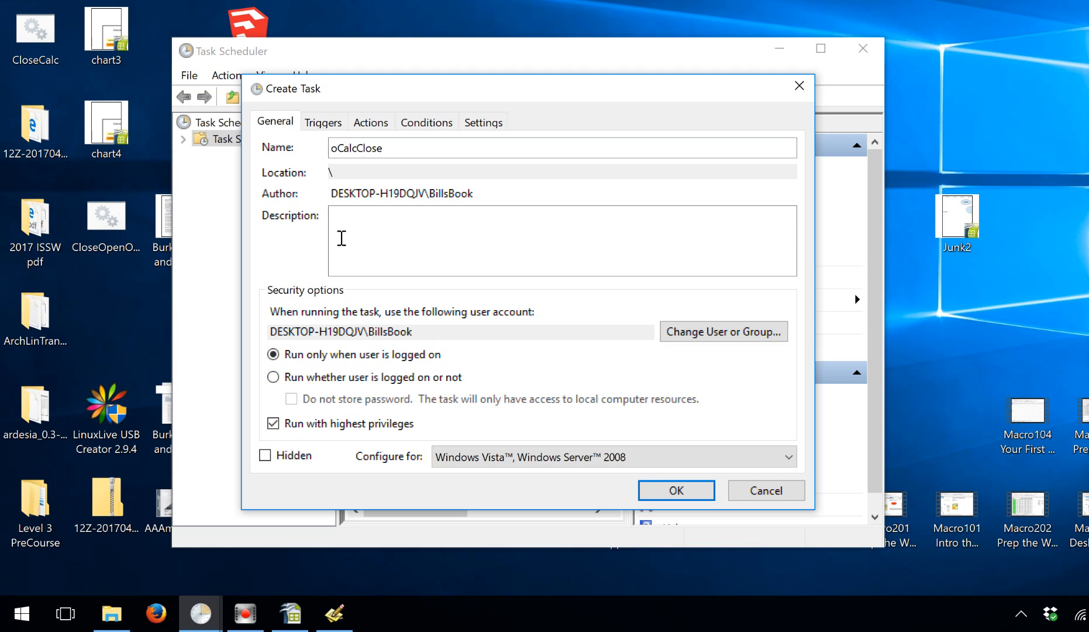
- Add a one-time scheduled trigger to the task for 10/15/2017 at 9:15:00 AM
{"action": "left_click", "coordinate": [334, 126]}
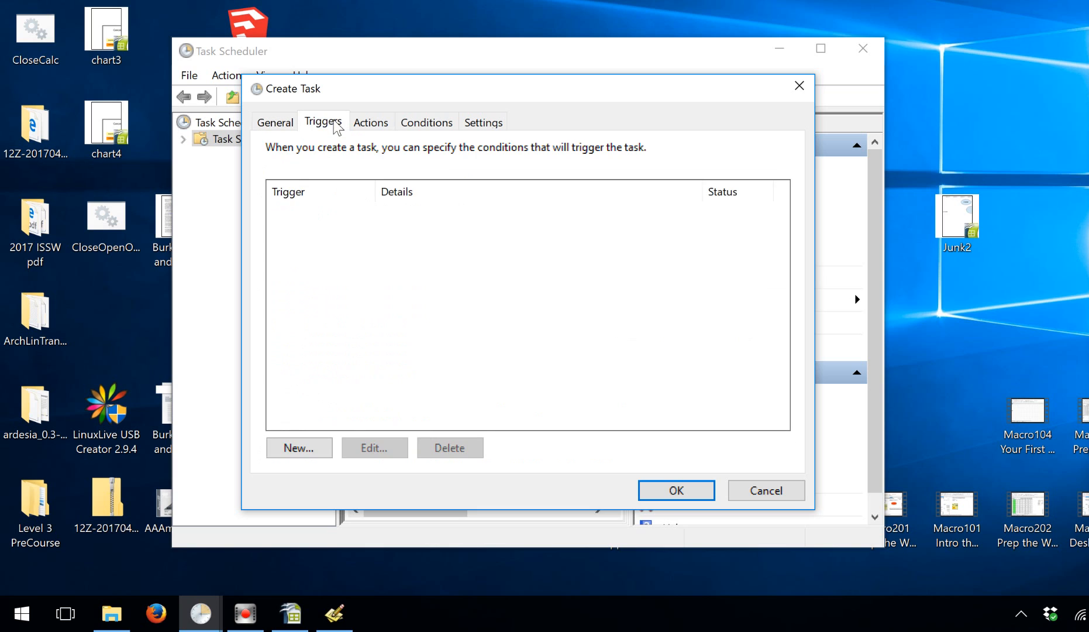
{"action": "left_click", "coordinate": [302, 452]}
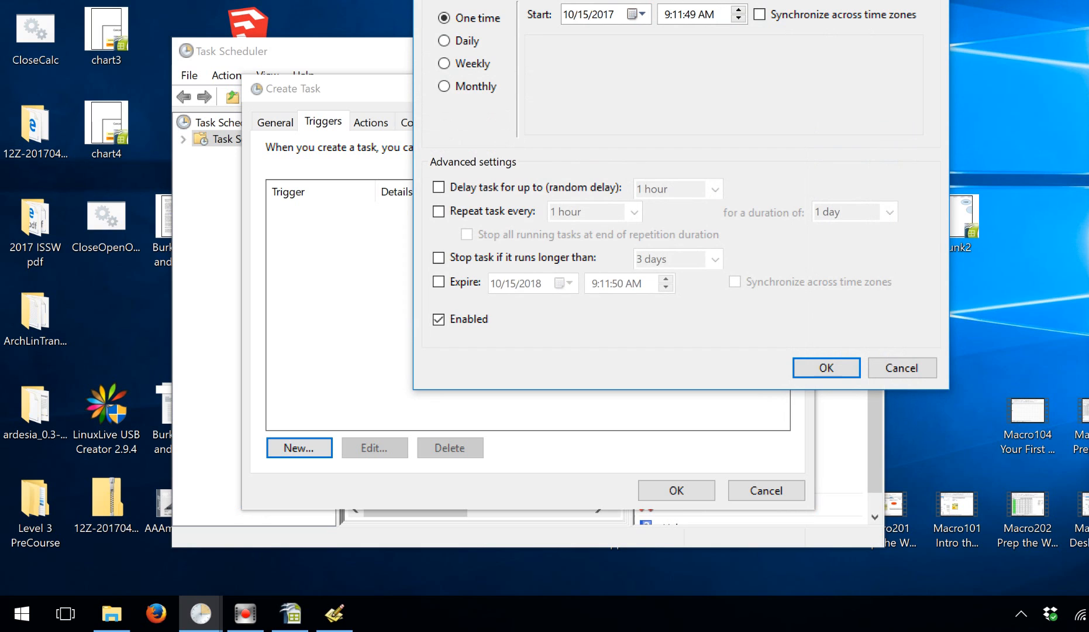
{"action": "left_click_drag", "start_coordinate": [712, 0], "coordinate": [600, 26]}
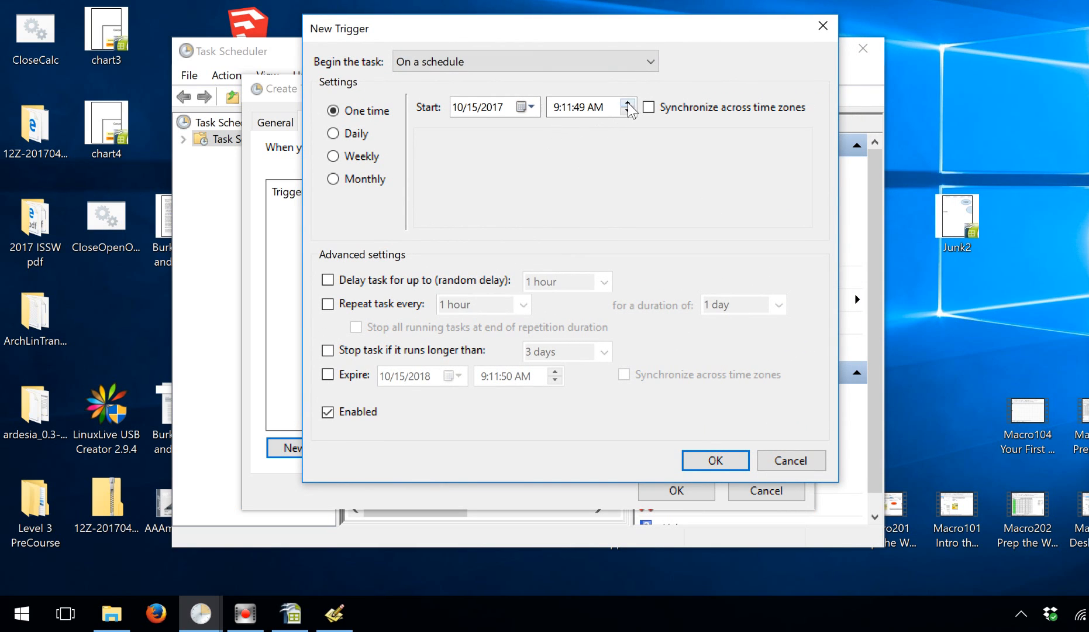
{"action": "left_click", "coordinate": [581, 107]}
{"action": "type", "text": "00"}
{"action": "left_click", "coordinate": [568, 108]}
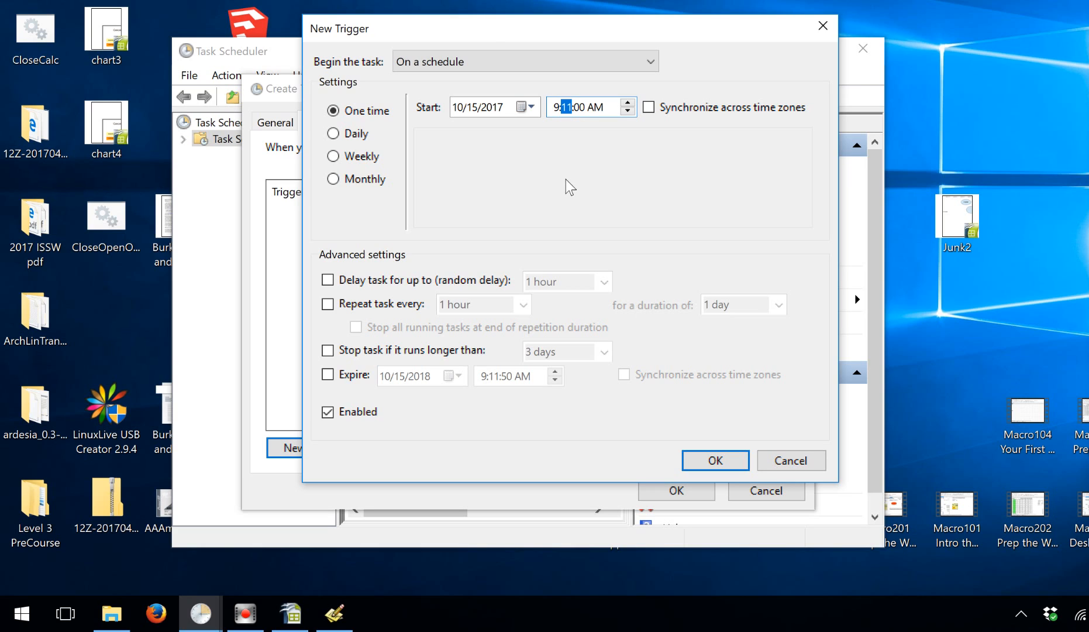
{"action": "type", "text": "15"}
{"action": "left_click", "coordinate": [706, 458]}
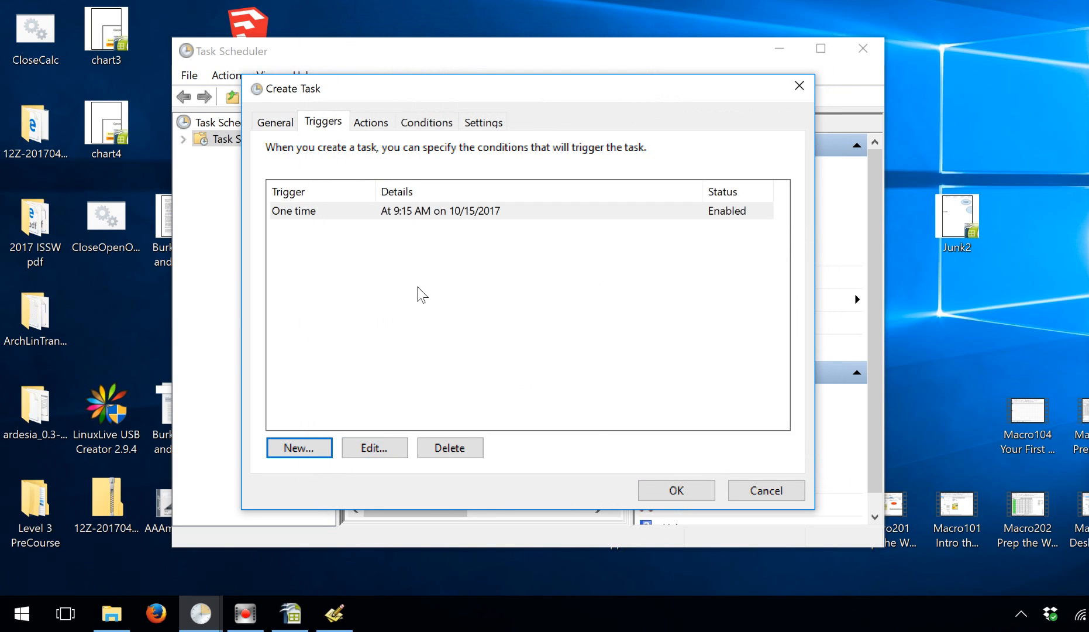
- Add a Start a program action to the task that runs CloseCalc.bat from the Desktop
{"action": "left_click", "coordinate": [369, 124]}
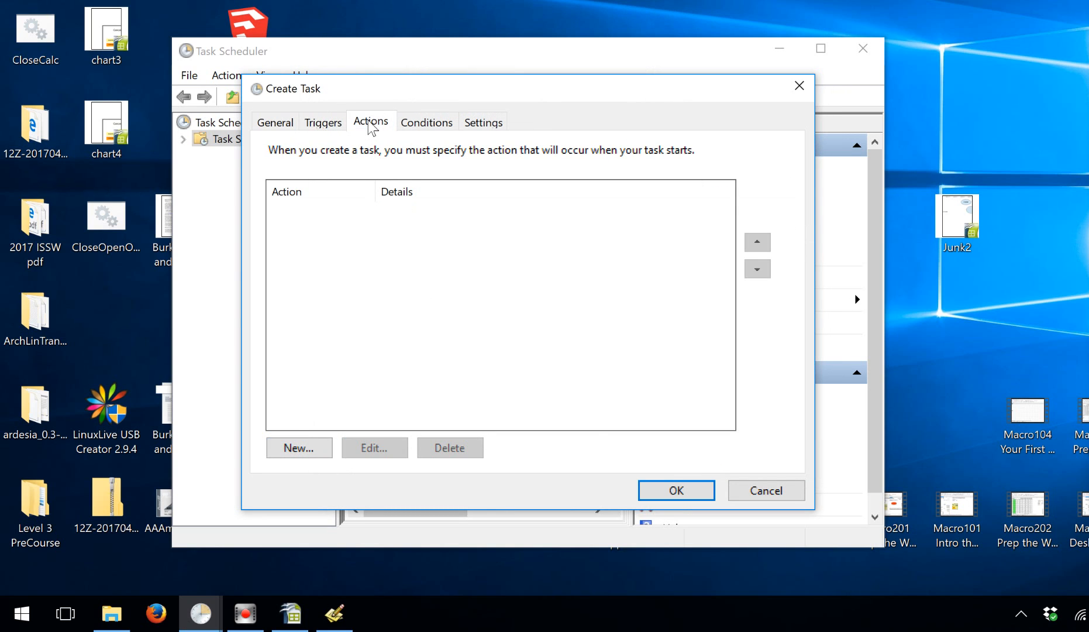
{"action": "left_click", "coordinate": [306, 452]}
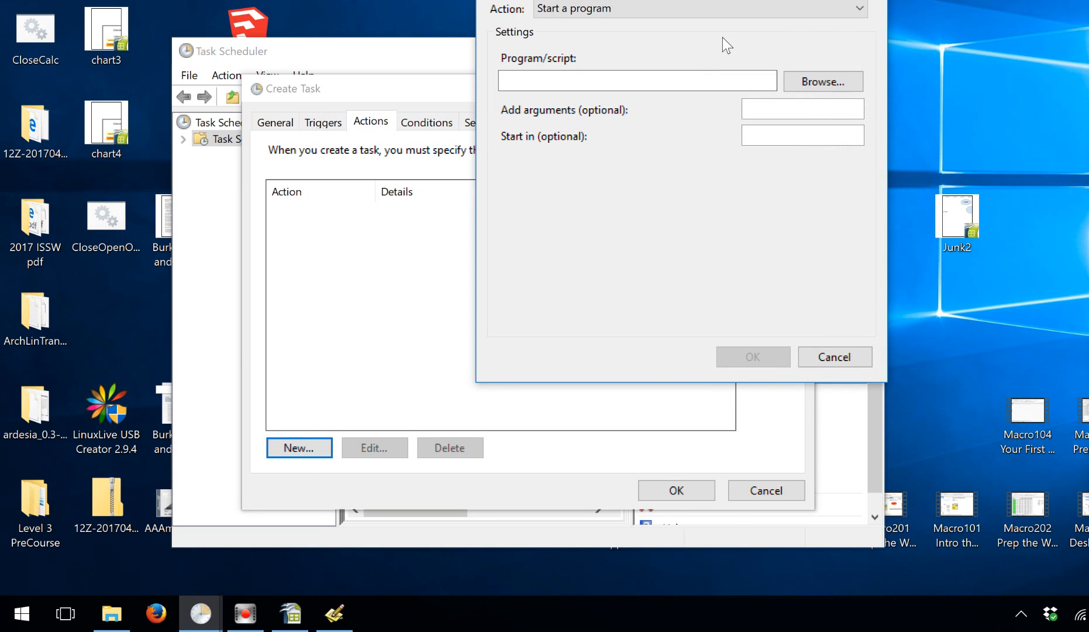
{"action": "left_click_drag", "start_coordinate": [758, 0], "coordinate": [610, 55]}
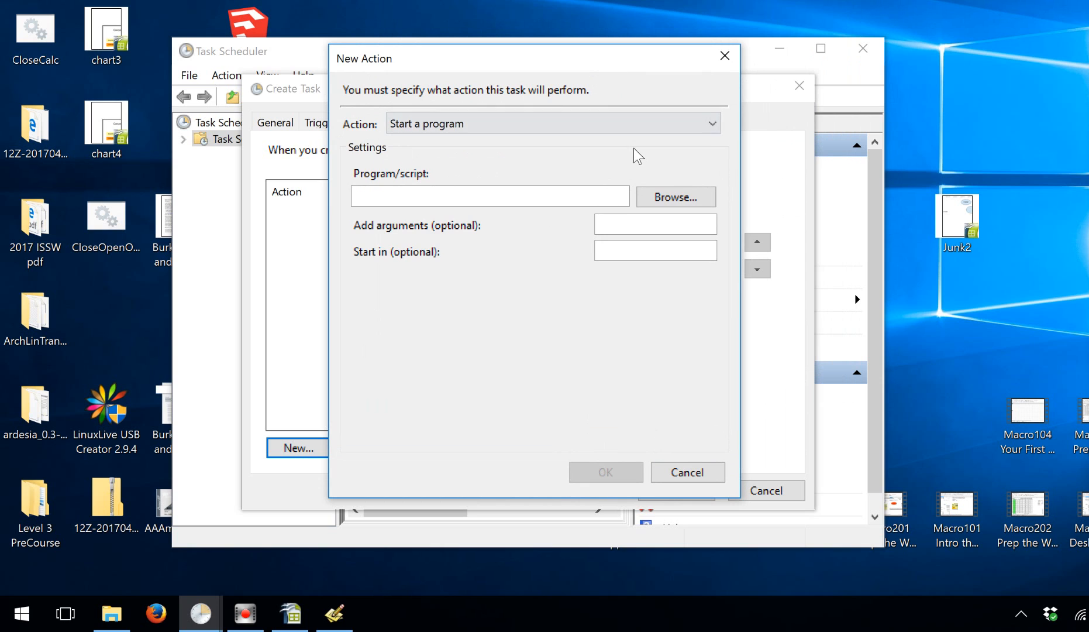
{"action": "left_click", "coordinate": [655, 197]}
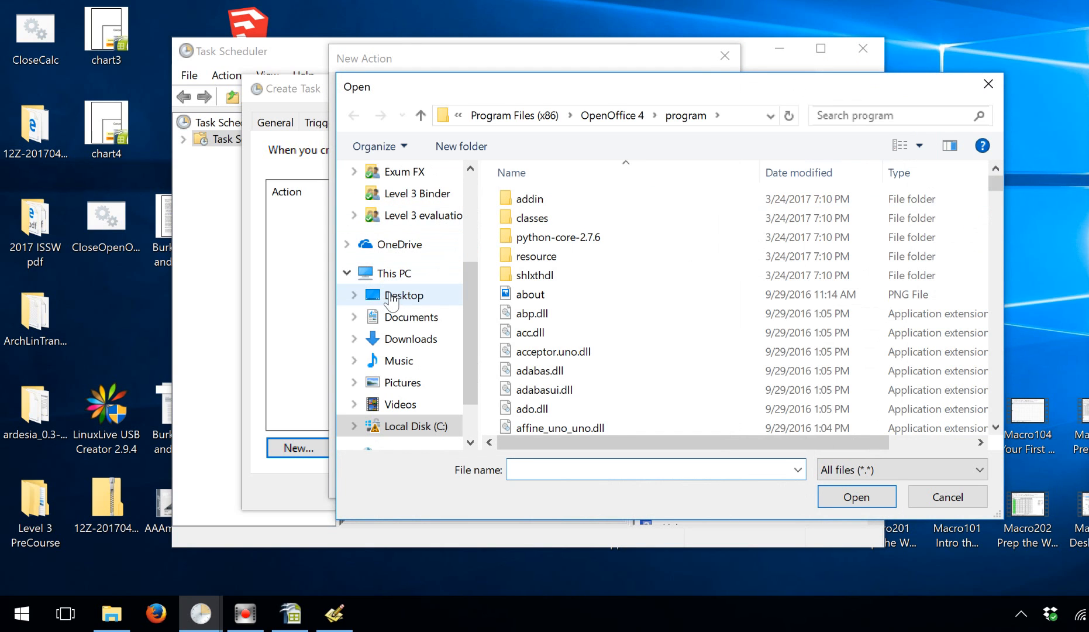
{"action": "left_click", "coordinate": [390, 297]}
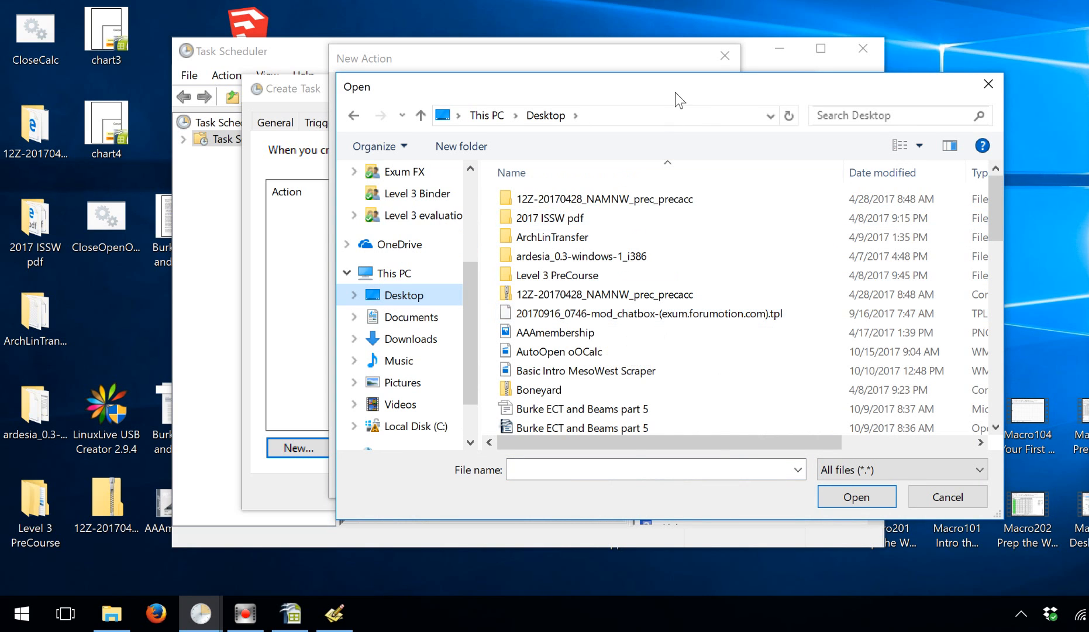
{"action": "left_click_drag", "start_coordinate": [675, 92], "coordinate": [579, 77]}
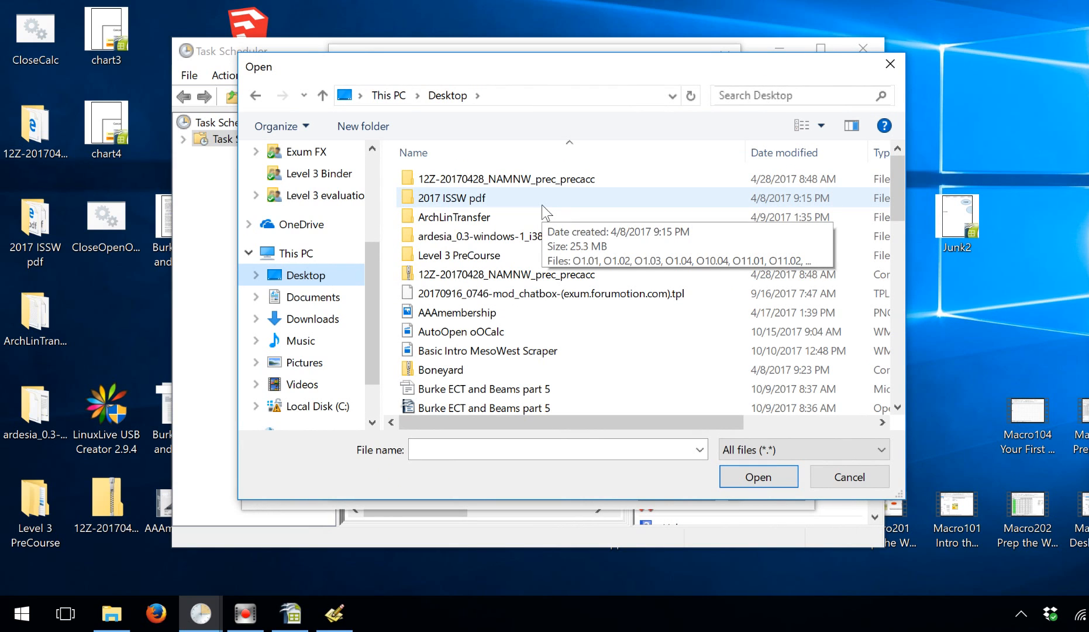
{"action": "scroll", "coordinate": [455, 358], "scroll_direction": "down", "scroll_amount": 2}
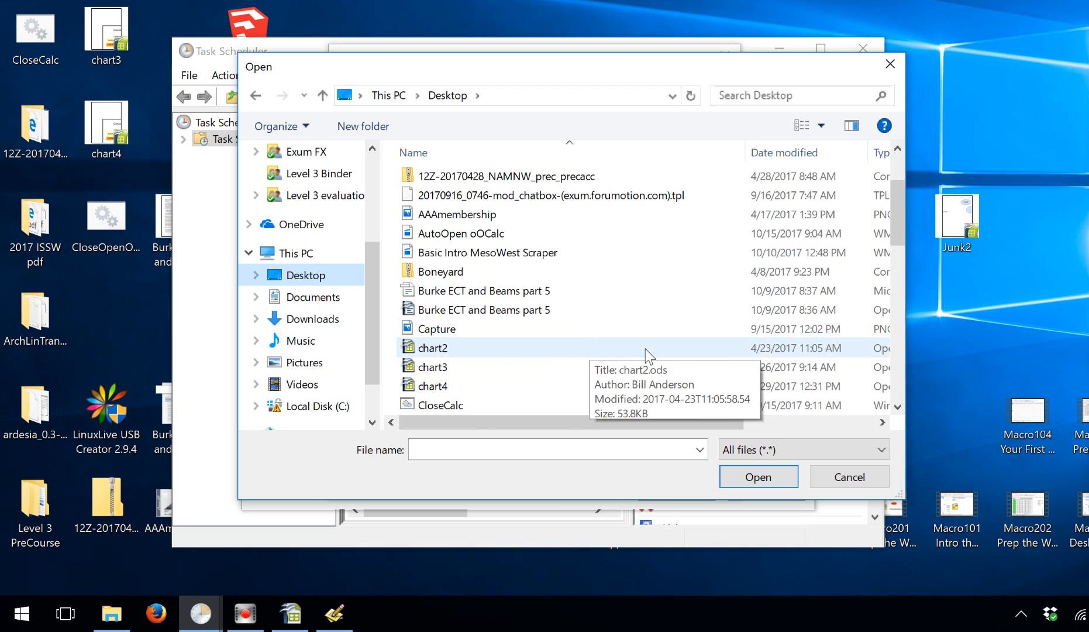
{"action": "left_click", "coordinate": [428, 408]}
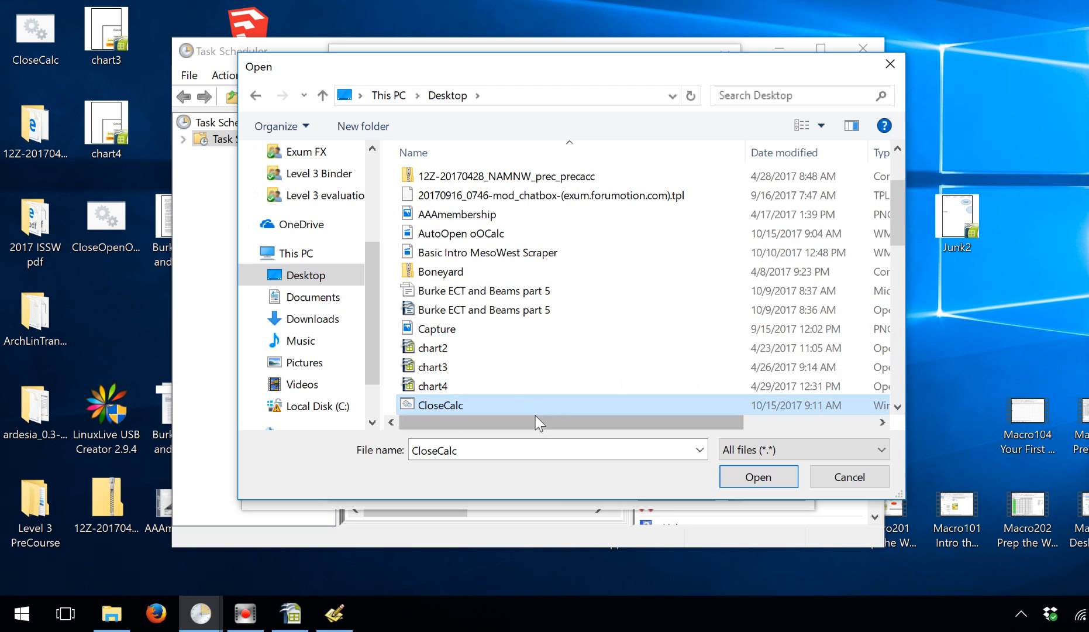
{"action": "mouse_move", "coordinate": [547, 421]}
{"action": "left_mouse_down"}
{"action": "mouse_move", "coordinate": [603, 433]}
{"action": "mouse_move", "coordinate": [548, 430]}
{"action": "left_mouse_up"}
{"action": "left_click", "coordinate": [741, 478]}
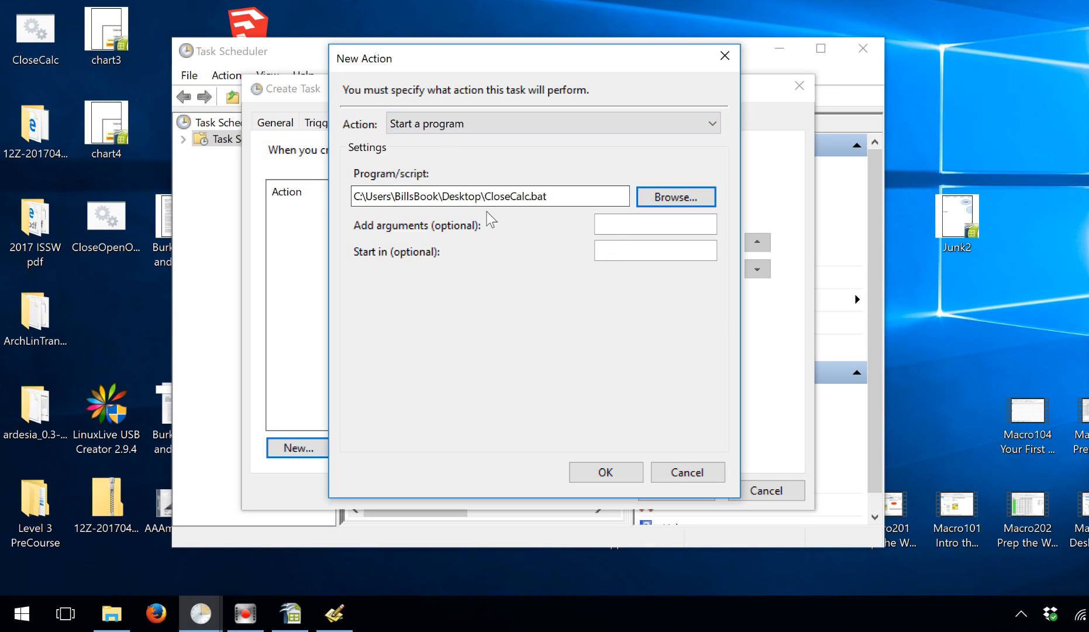
{"action": "left_click", "coordinate": [604, 471]}
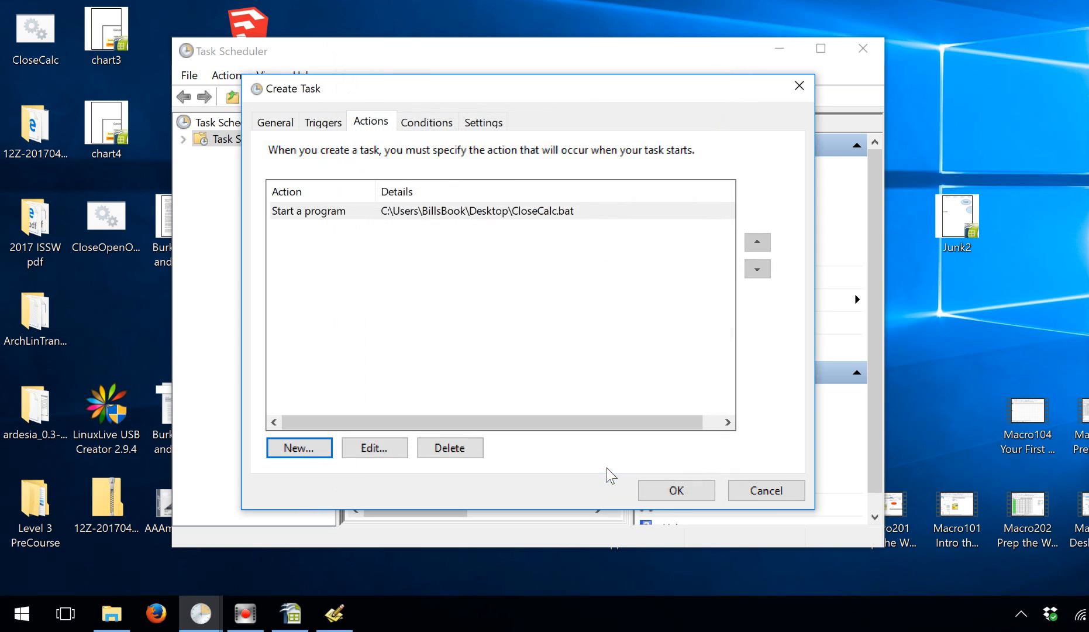
- Remove the task's AC power requirement and enable waking the computer to run this task
{"action": "left_click", "coordinate": [443, 124]}
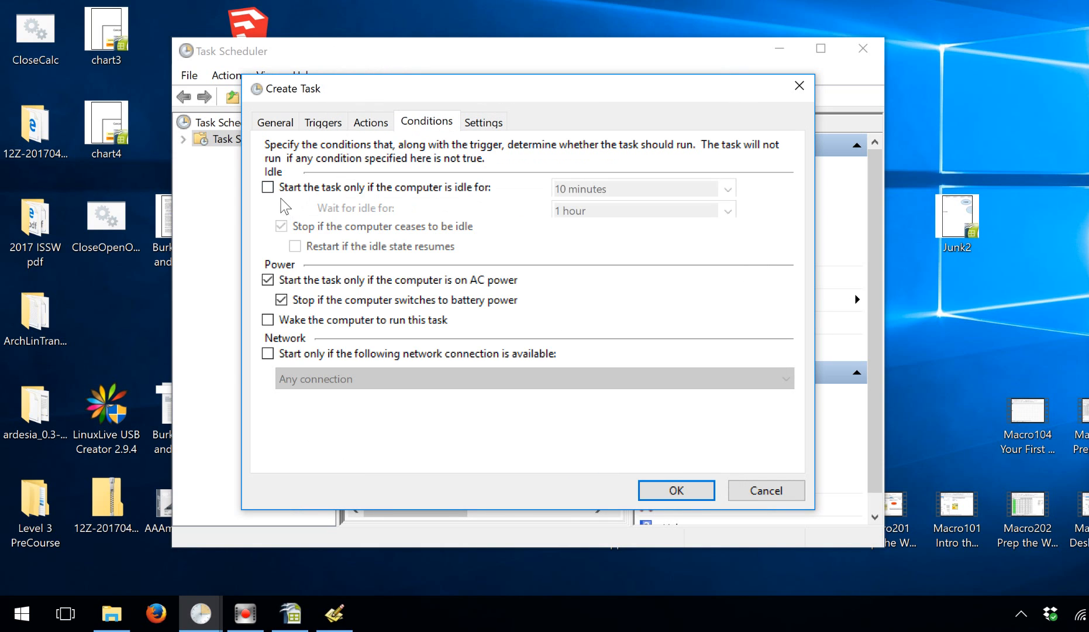
{"action": "left_click", "coordinate": [267, 281]}
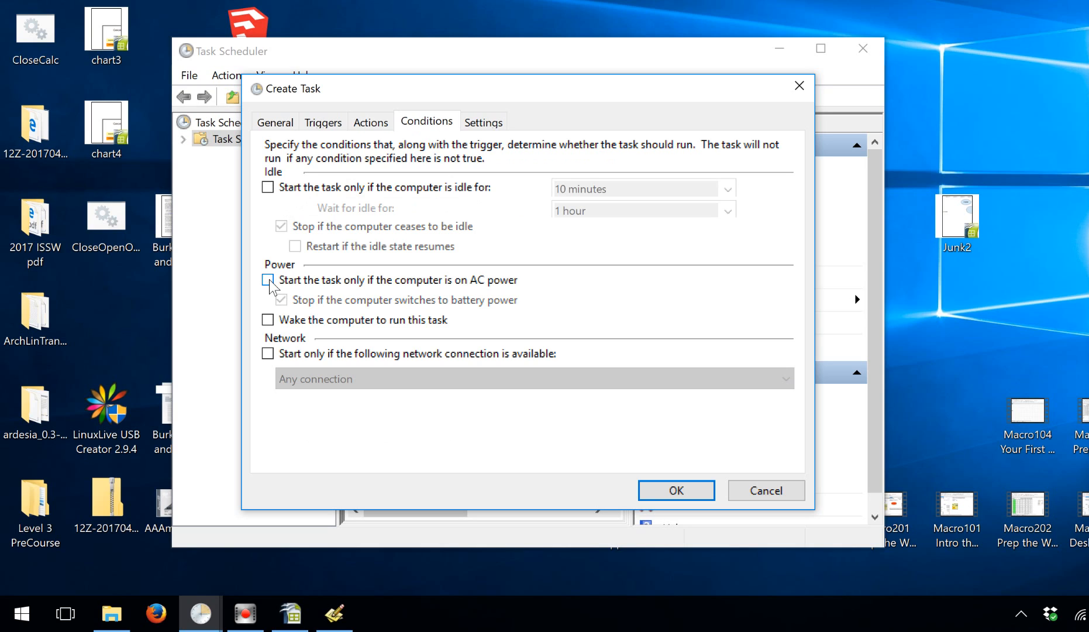
{"action": "left_click", "coordinate": [269, 320]}
- Set the task to stop if it runs longer than 1 hour
{"action": "left_click", "coordinate": [477, 124]}
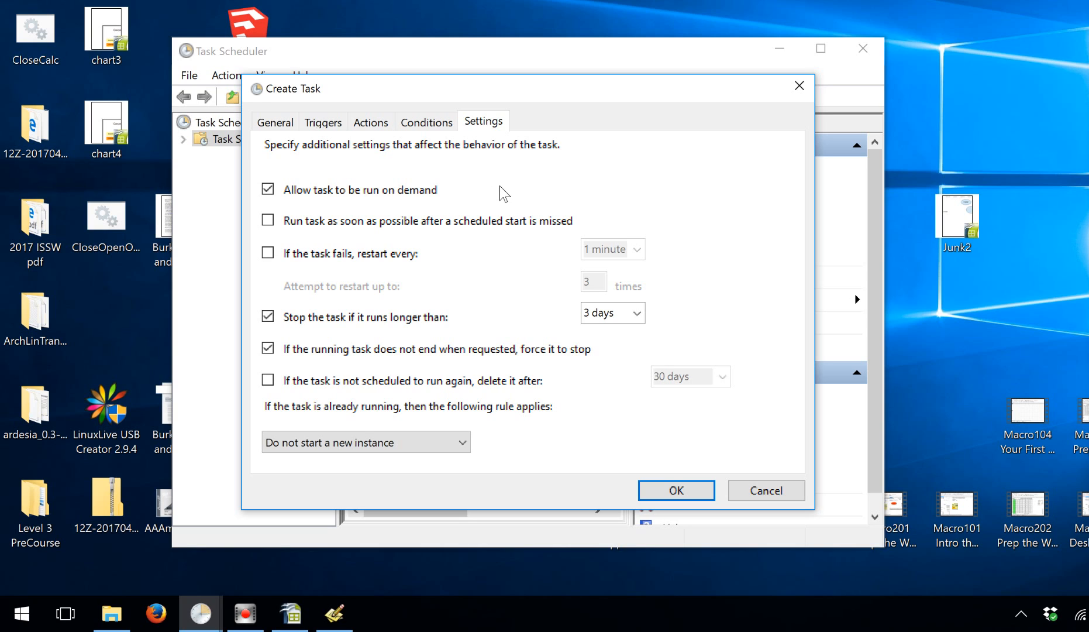
{"action": "left_click", "coordinate": [636, 313]}
{"action": "left_click", "coordinate": [632, 332]}
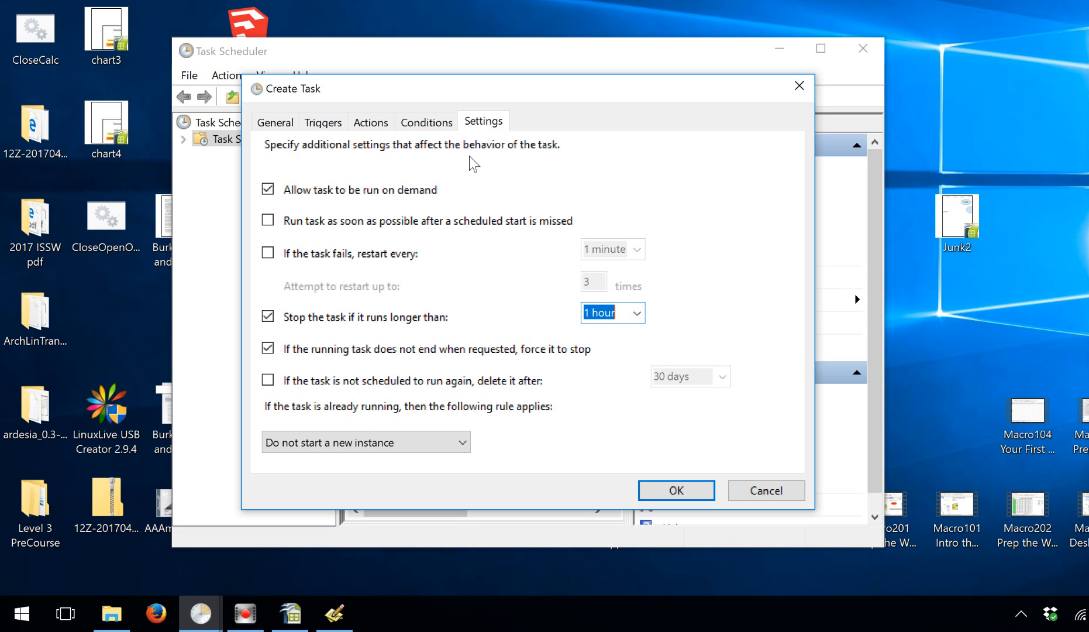
- Review the task's conditions, trigger and action, and save the new task
{"action": "left_click", "coordinate": [430, 121]}
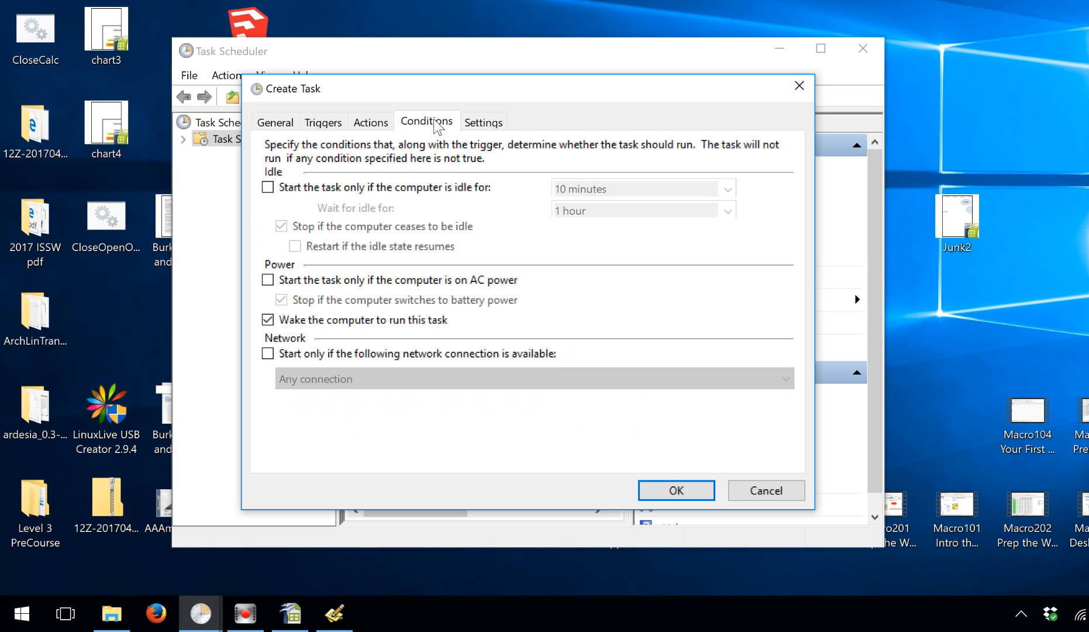
{"action": "left_click", "coordinate": [370, 121]}
{"action": "left_click", "coordinate": [341, 125]}
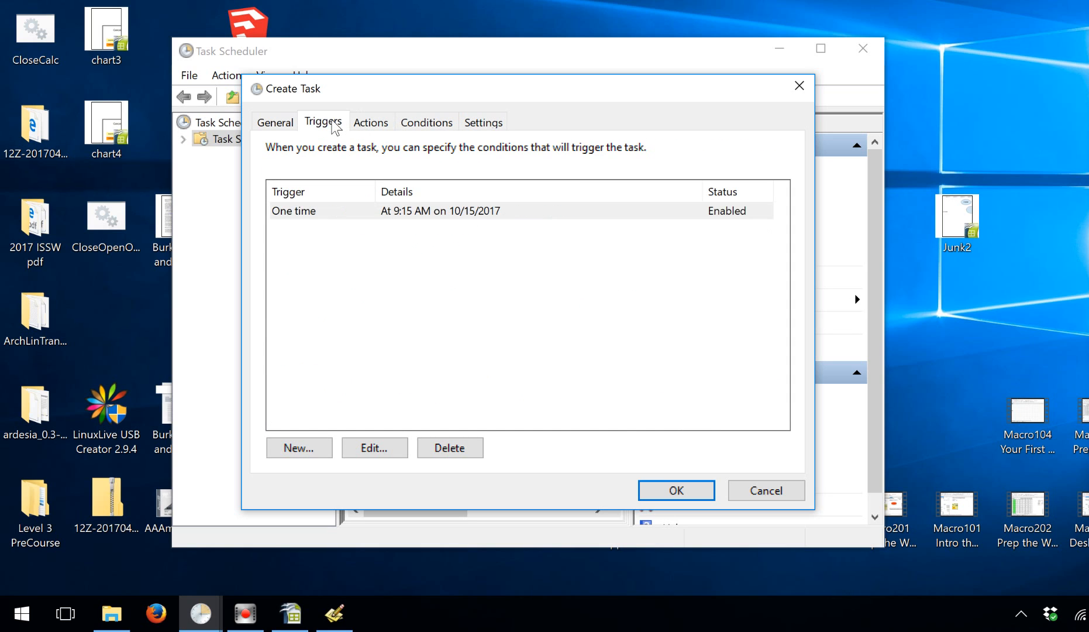
{"action": "left_click", "coordinate": [367, 124]}
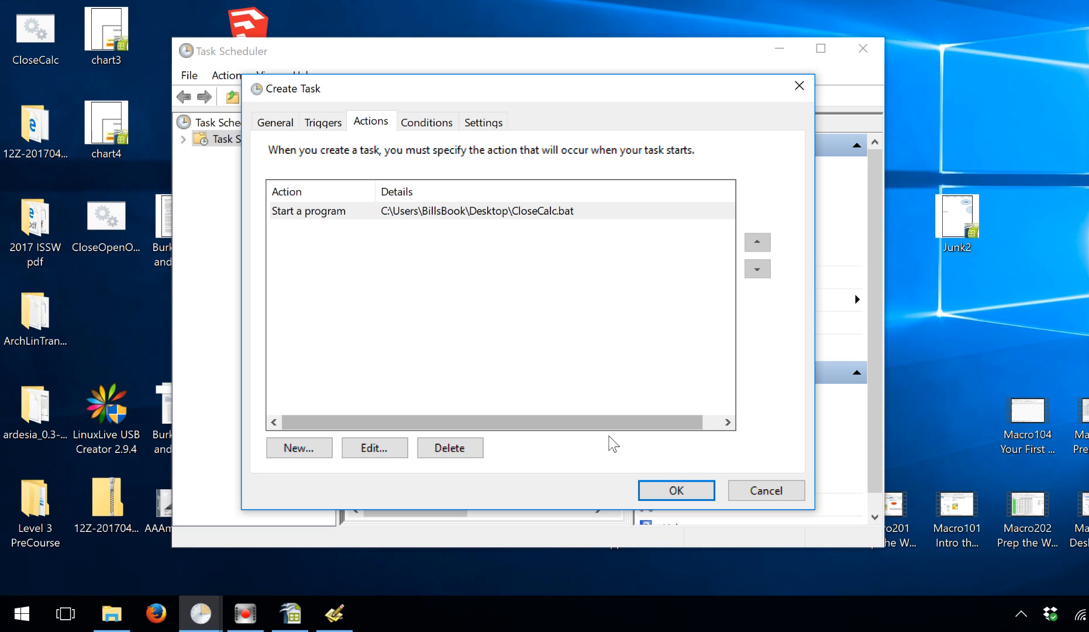
{"action": "left_click", "coordinate": [667, 493]}
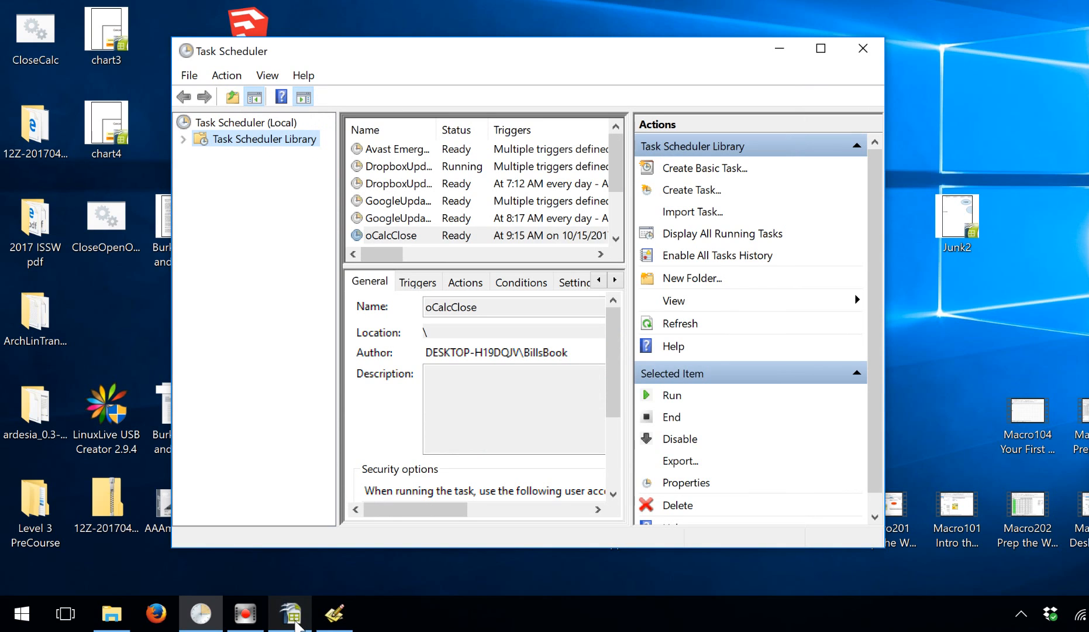
- Reposition the Junk2.ods window in OpenOffice Calc, and close Task Scheduler so that only the spreadsheet is in front
{"action": "mouse_move", "coordinate": [294, 626]}
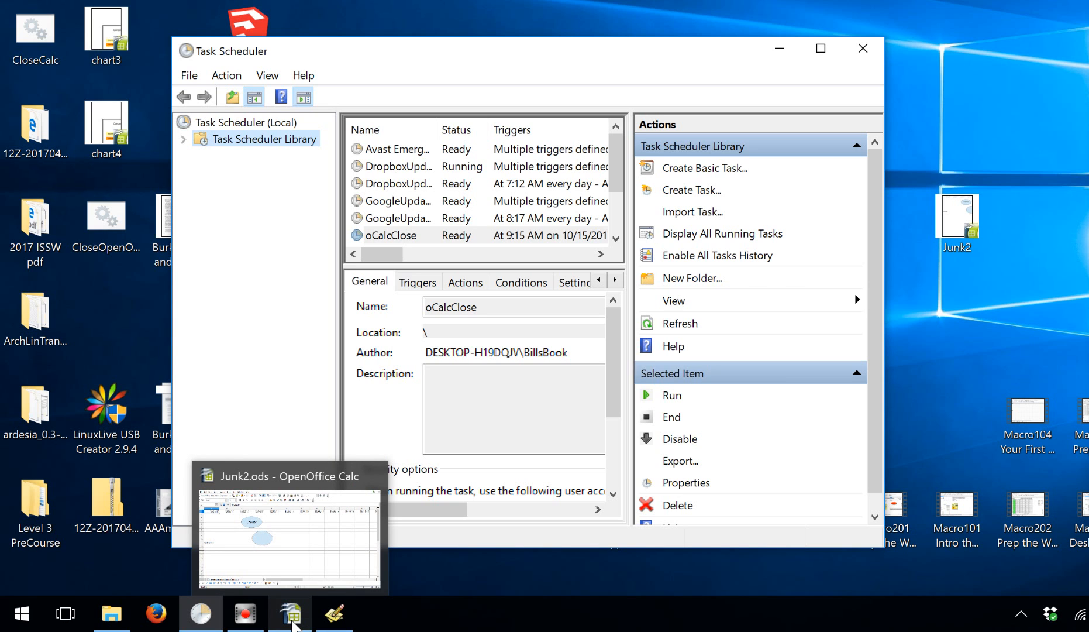
{"action": "left_click", "coordinate": [293, 621]}
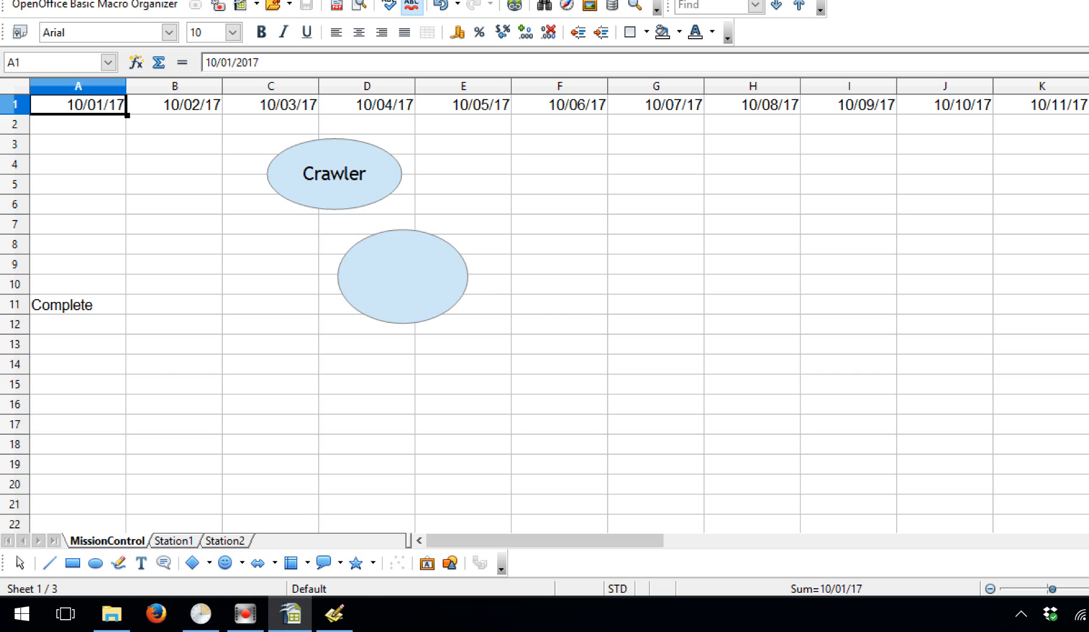
{"action": "left_click_drag", "start_coordinate": [494, 0], "coordinate": [511, 18]}
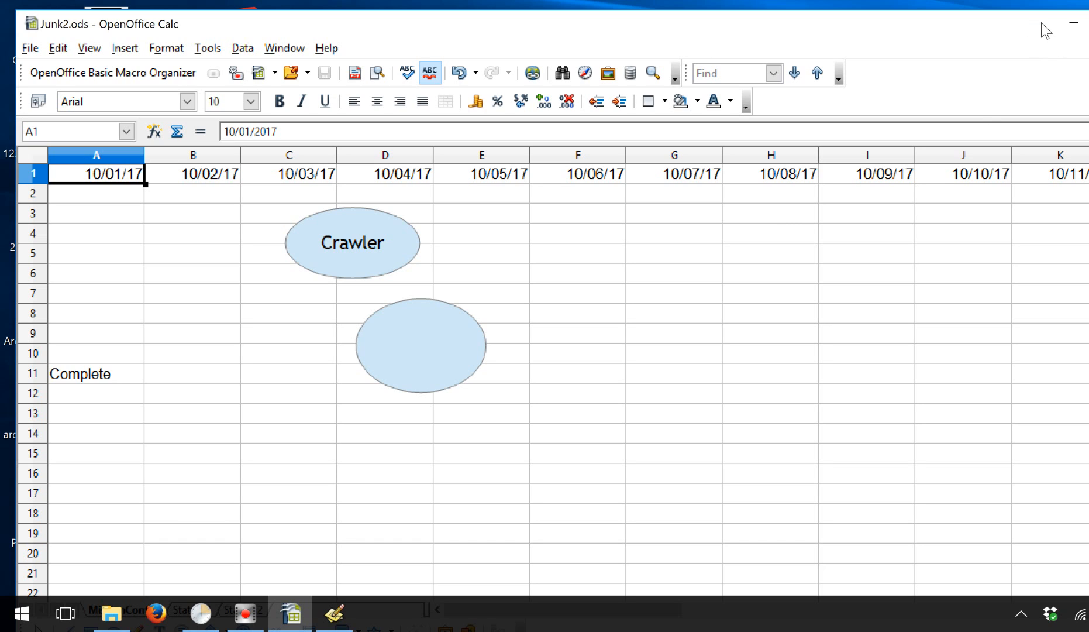
{"action": "left_click", "coordinate": [1073, 26]}
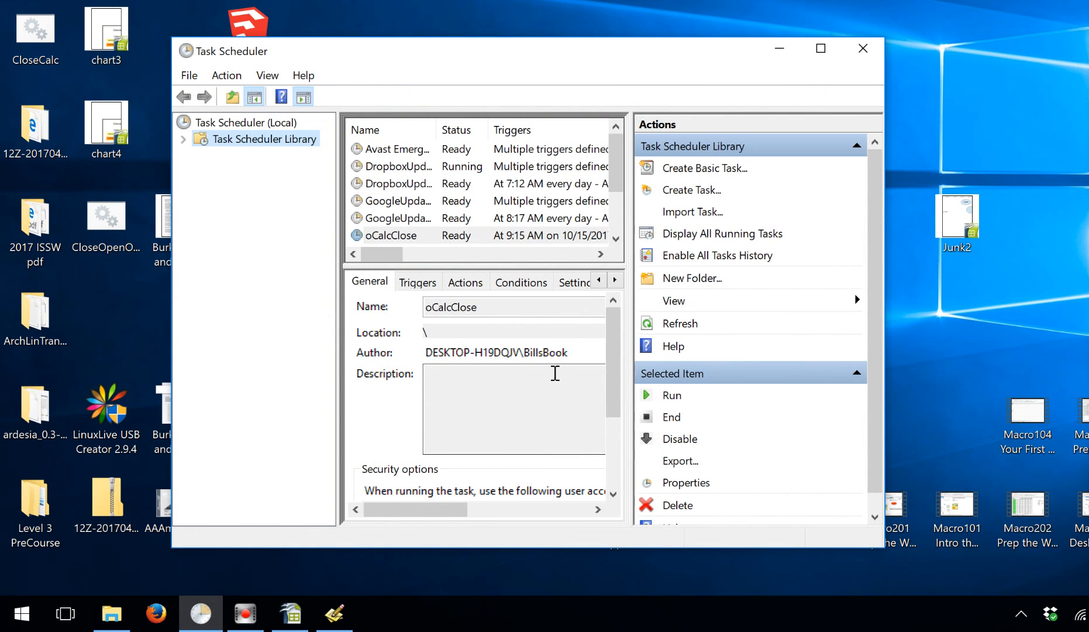
{"action": "left_click", "coordinate": [862, 49]}
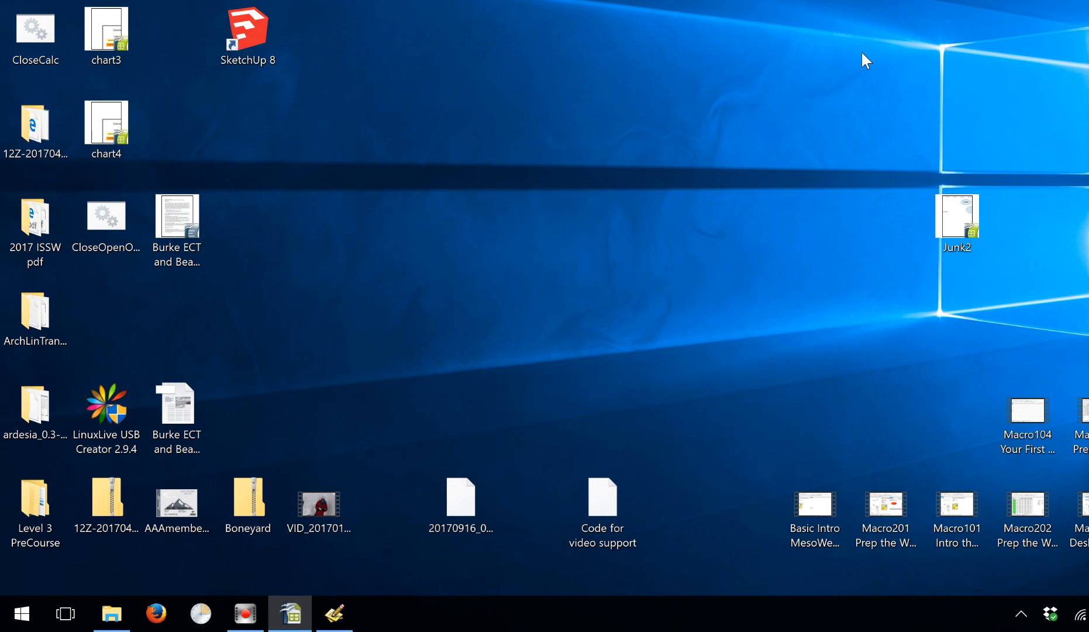
{"action": "left_click", "coordinate": [290, 612]}
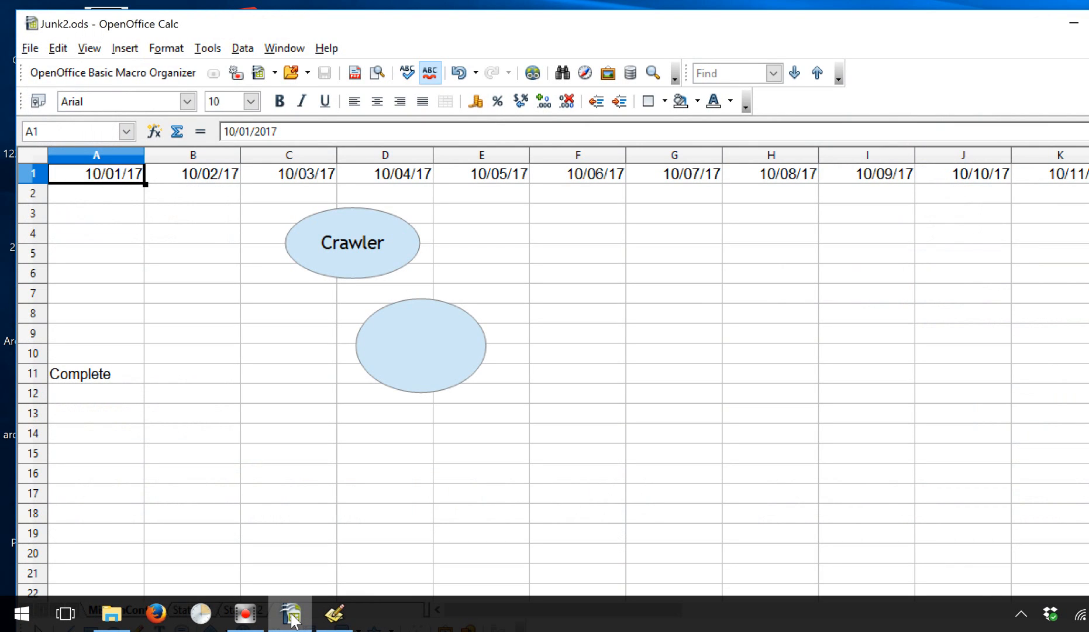